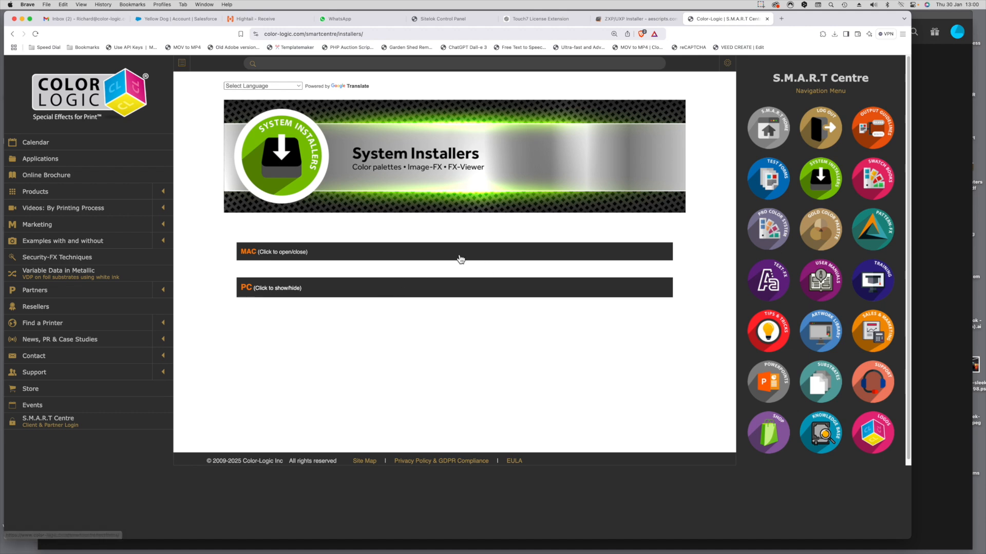
# Expand the Mac installers for Adobe CC or higher and show the Image-FX download options.
pyautogui.click(458, 257)
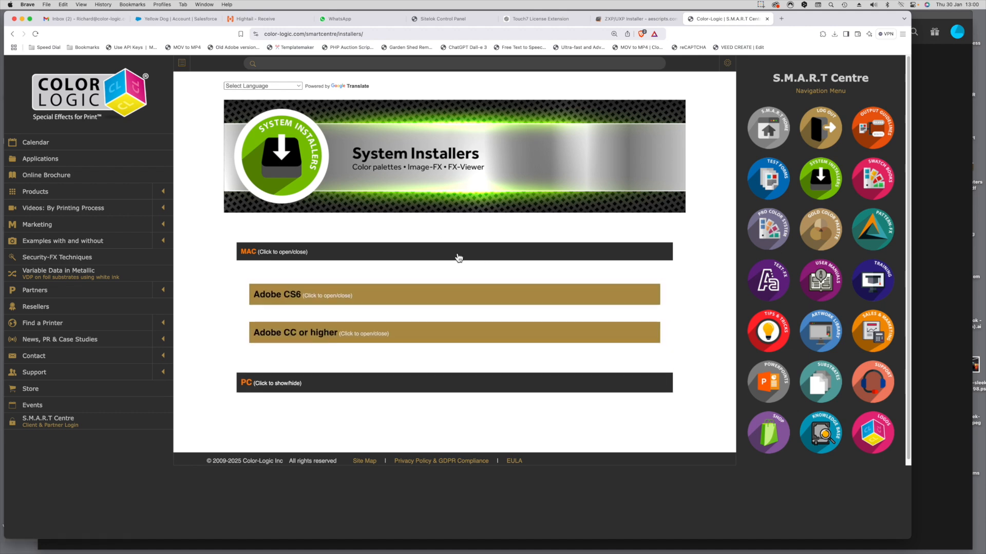
pyautogui.click(422, 337)
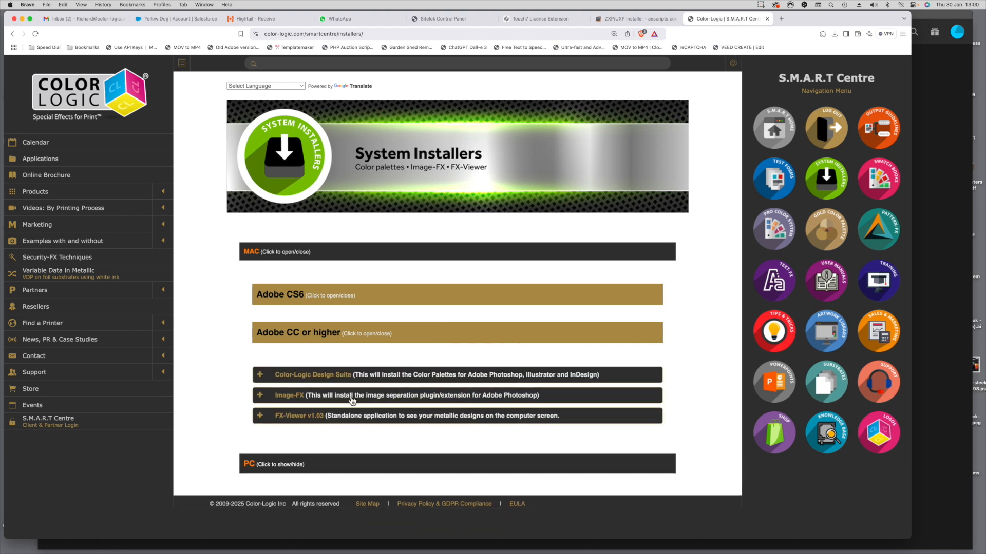
pyautogui.click(393, 400)
pyautogui.scroll(-5, 385, 390)
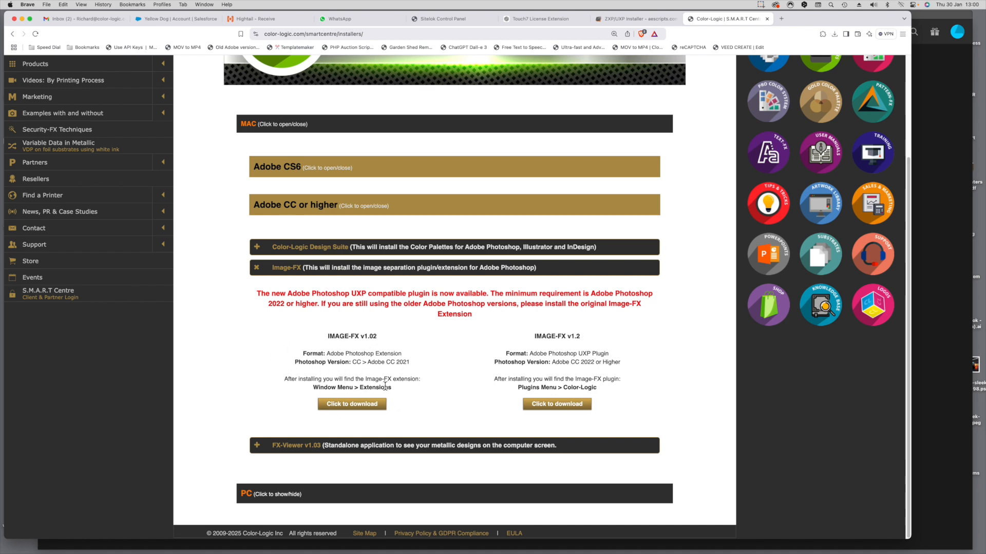
# Compare the Photoshop version requirements of Image-FX v1.02 and Image-FX v1.2.
pyautogui.moveTo(358, 363); pyautogui.dragTo(412, 365)
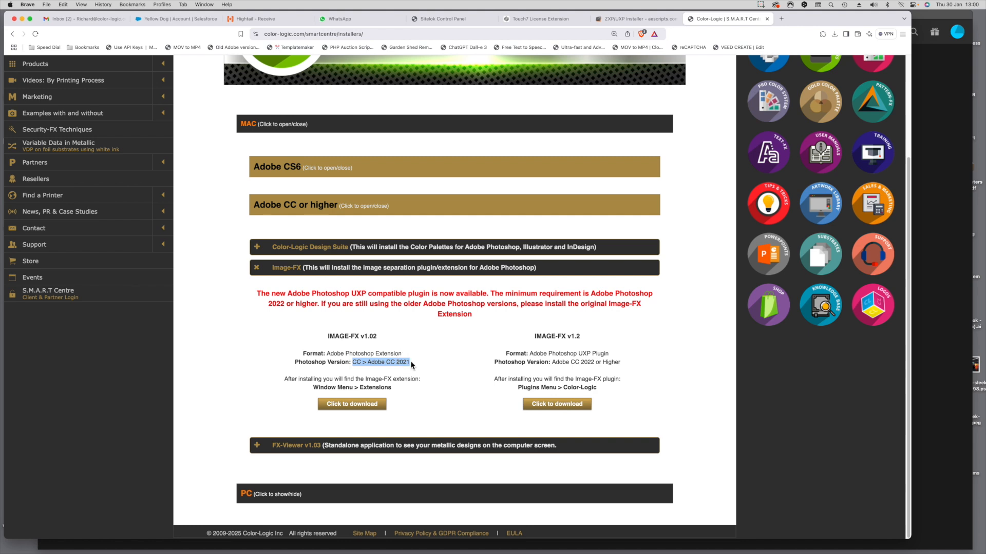
pyautogui.moveTo(535, 337); pyautogui.dragTo(585, 336)
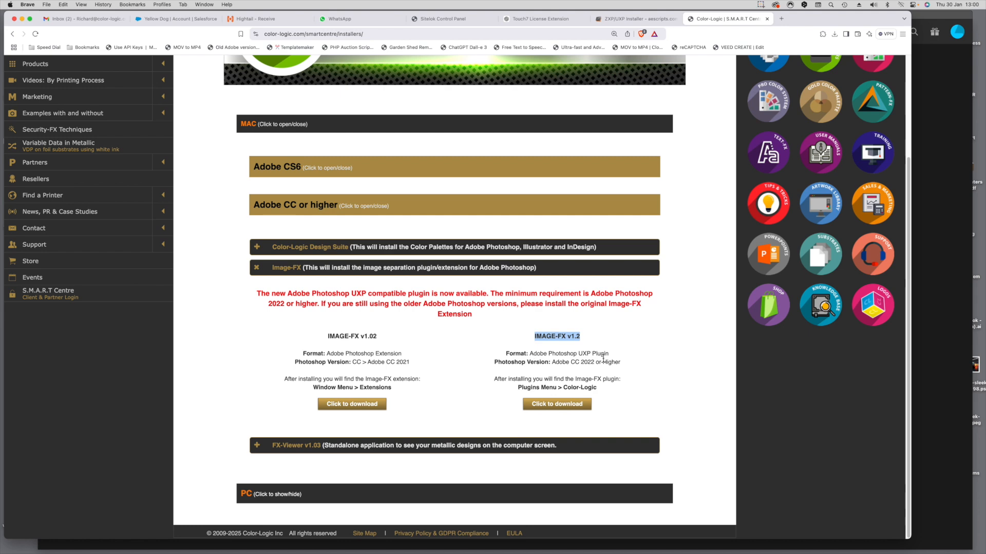
pyautogui.moveTo(553, 364); pyautogui.dragTo(594, 363)
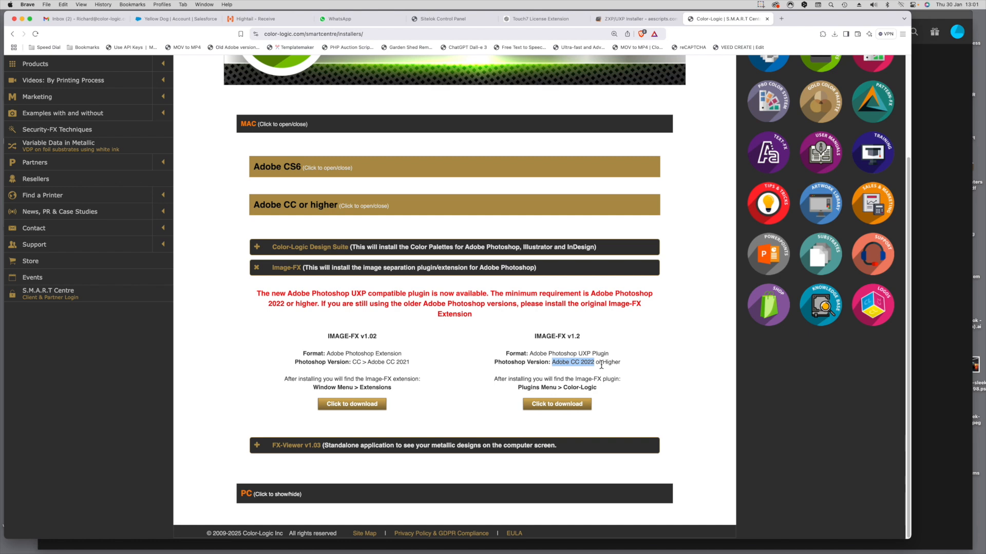
# Start the Image-FX v1.2 download, cancel saving the file, and collapse the Image-FX and Mac installer sections.
pyautogui.click(553, 407)
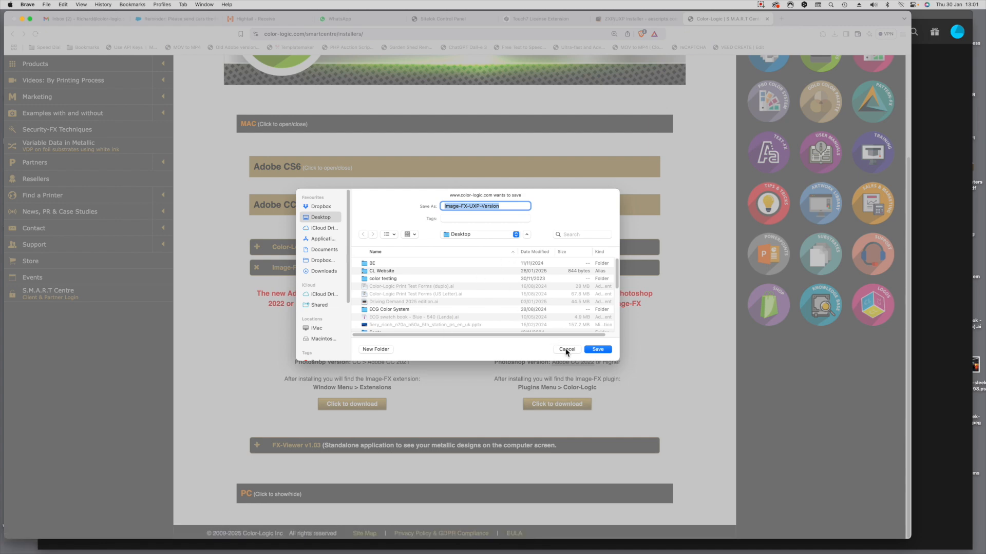
pyautogui.click(565, 349)
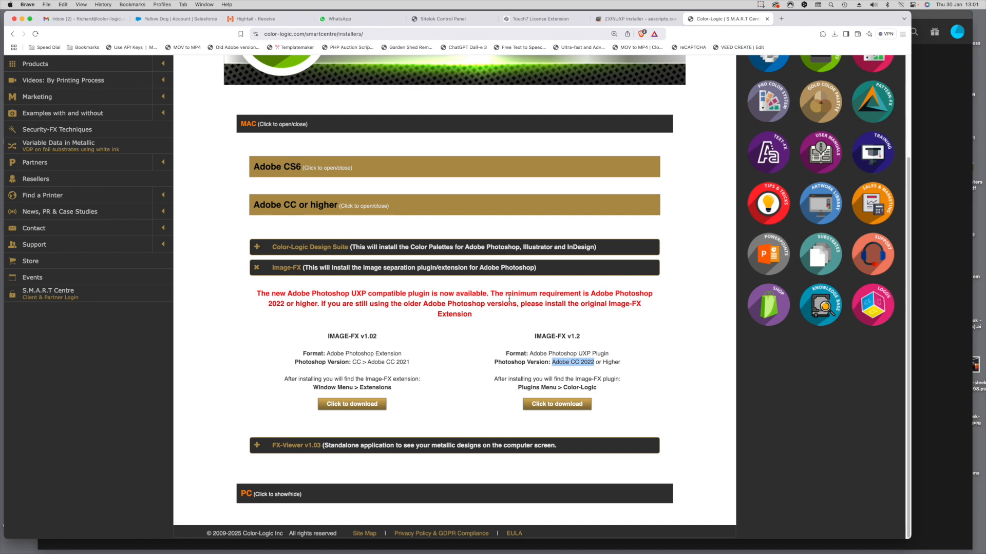
pyautogui.click(501, 272)
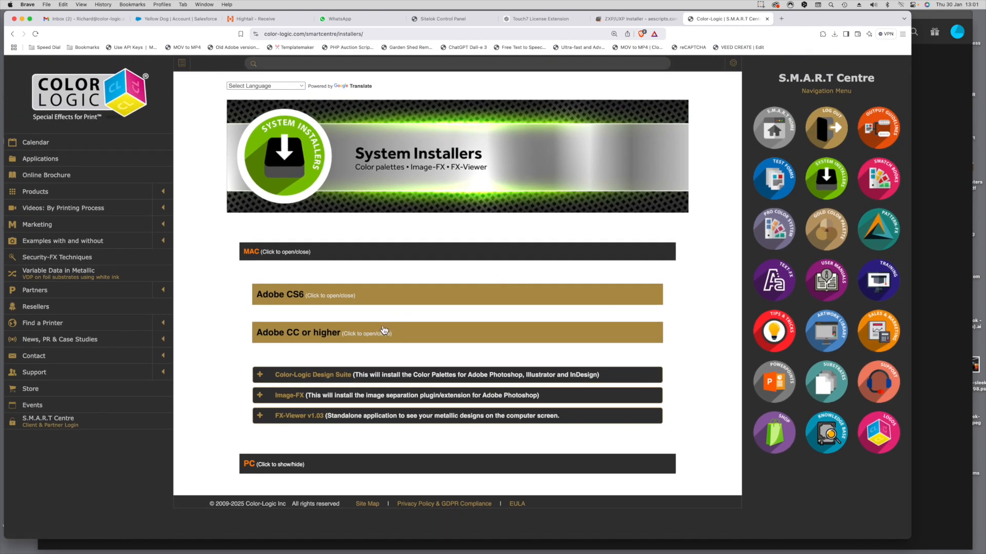
pyautogui.click(367, 258)
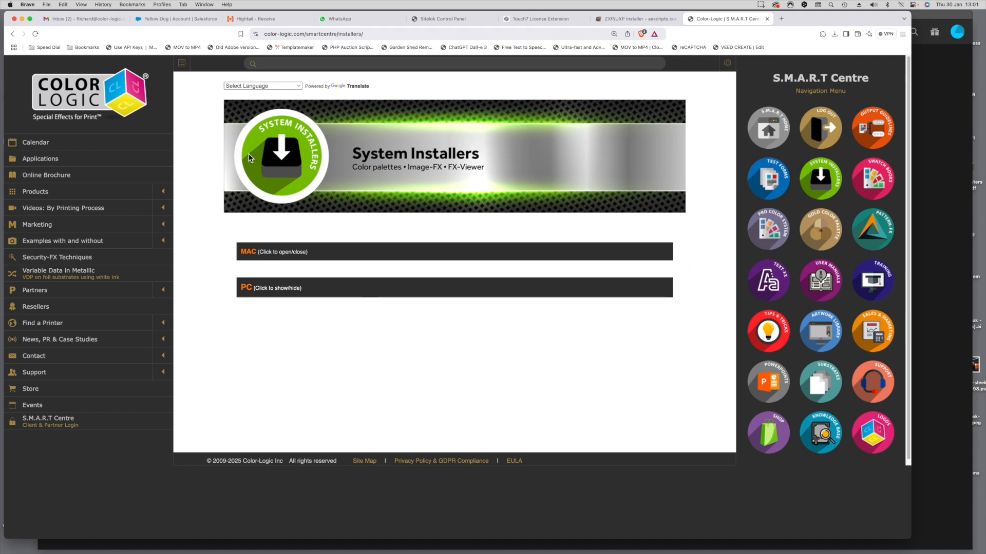
# Switch to Finder's Photography folder and select 6049174.psd plus the charming young woman, blue viper snake and spider chrysanthemum flower images.
pyautogui.click(21, 19)
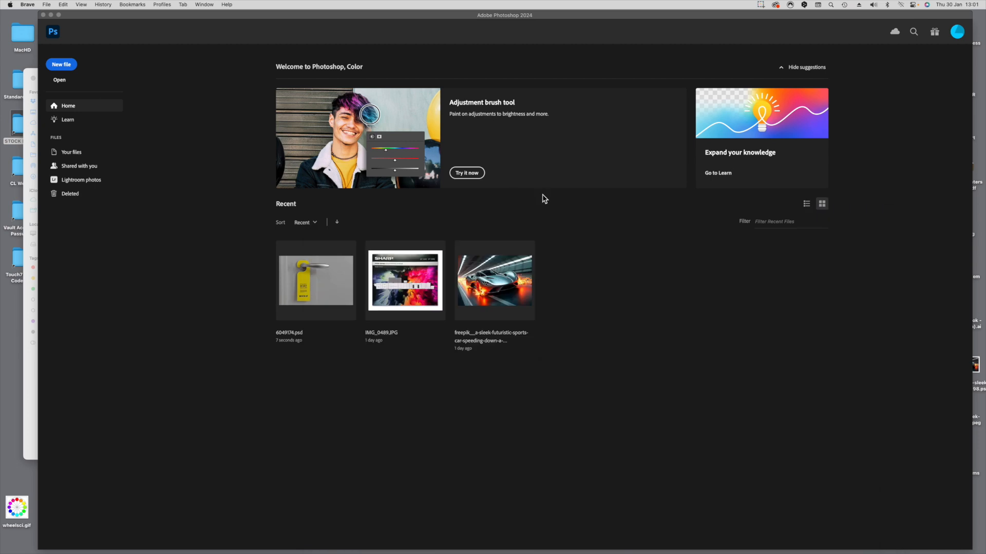
pyautogui.click(51, 16)
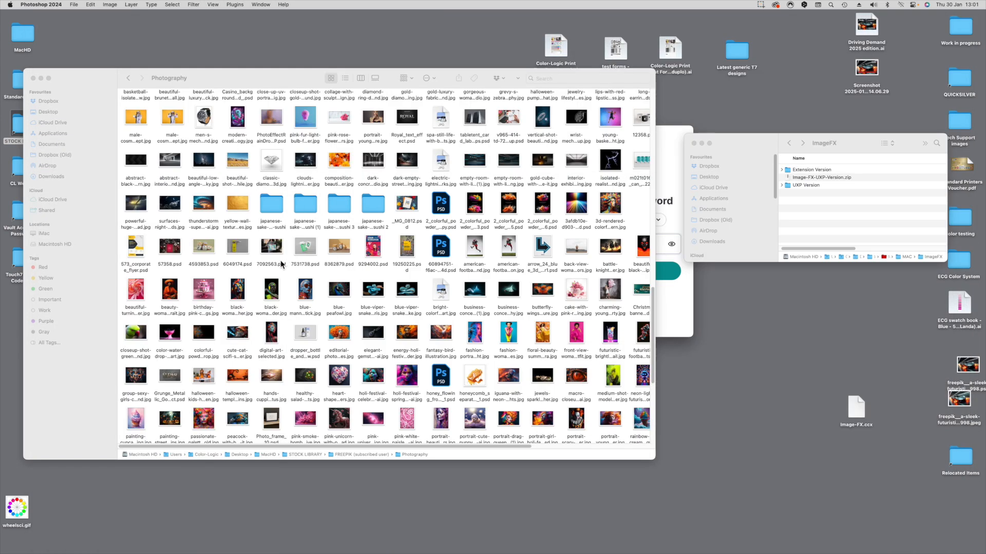
pyautogui.click(242, 81)
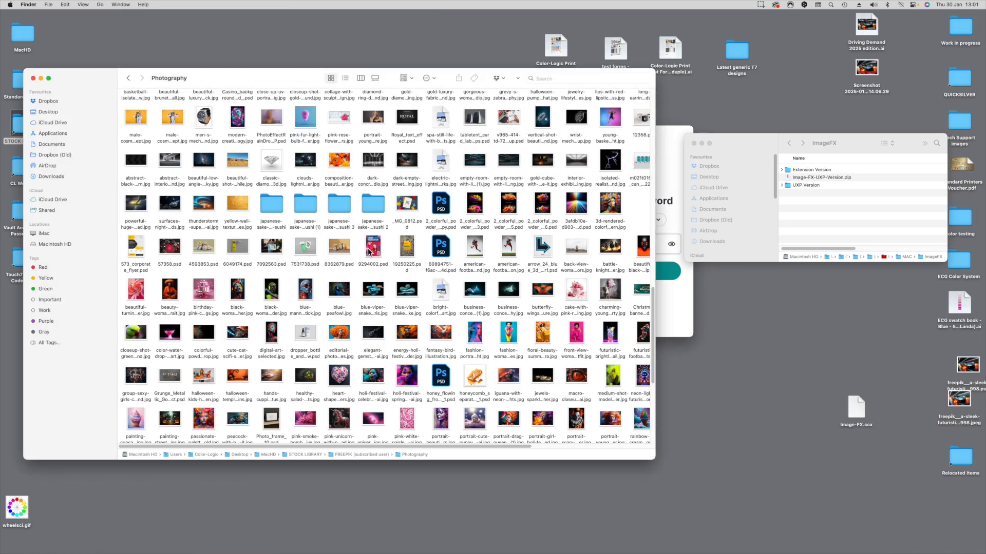
pyautogui.click(238, 249)
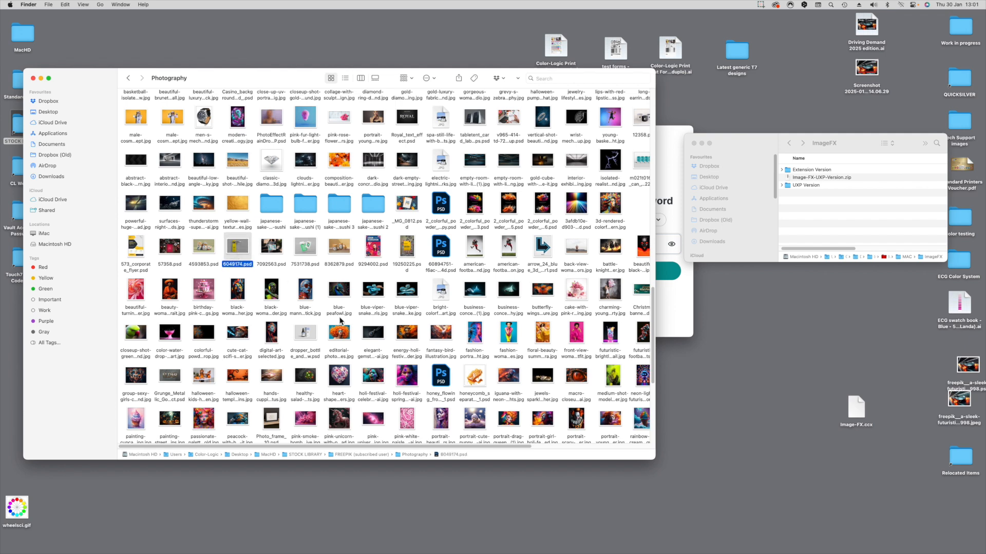
pyautogui.keyDown('super'); pyautogui.click(610, 291); pyautogui.keyUp('super')
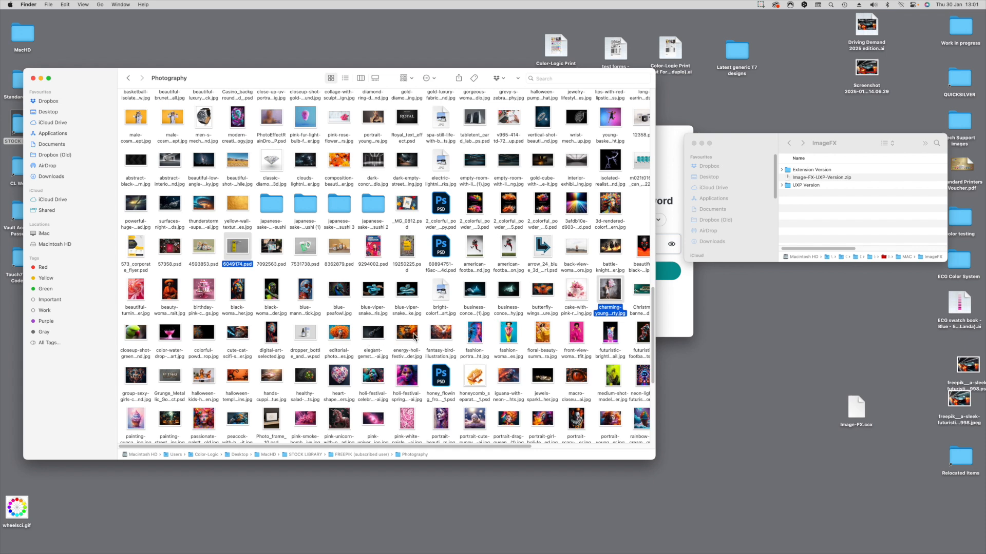
pyautogui.keyDown('super'); pyautogui.click(409, 294); pyautogui.keyUp('super')
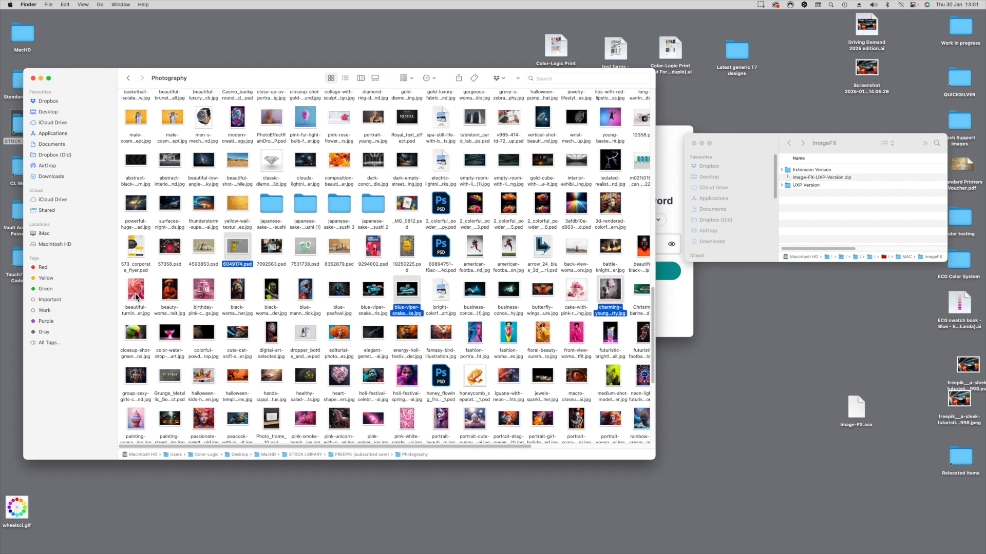
pyautogui.keyDown('super'); pyautogui.click(138, 294); pyautogui.keyUp('super')
# Open the four selected images in Photoshop, converting mismatched document colors to the working space.
pyautogui.moveTo(138, 295); pyautogui.dragTo(496, 549)
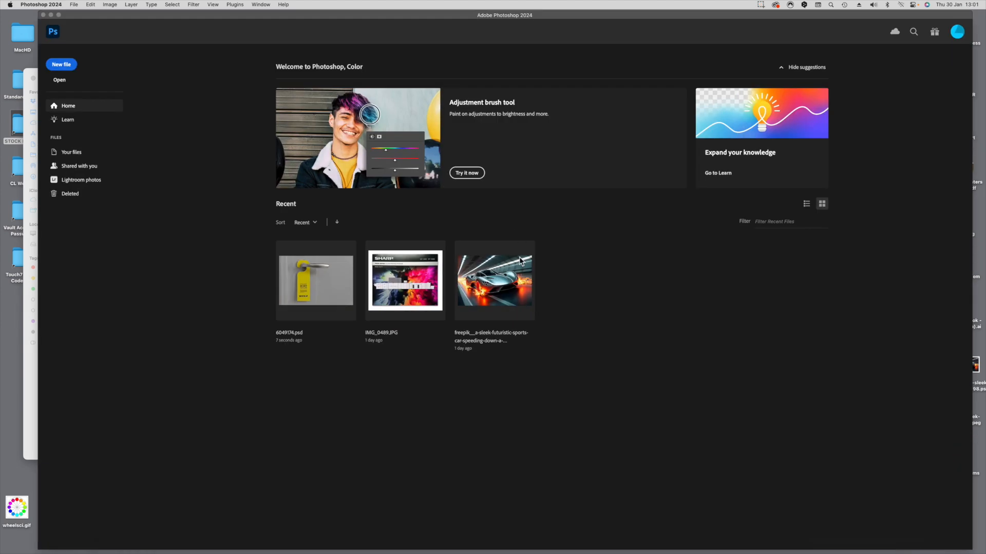
pyautogui.click(574, 322)
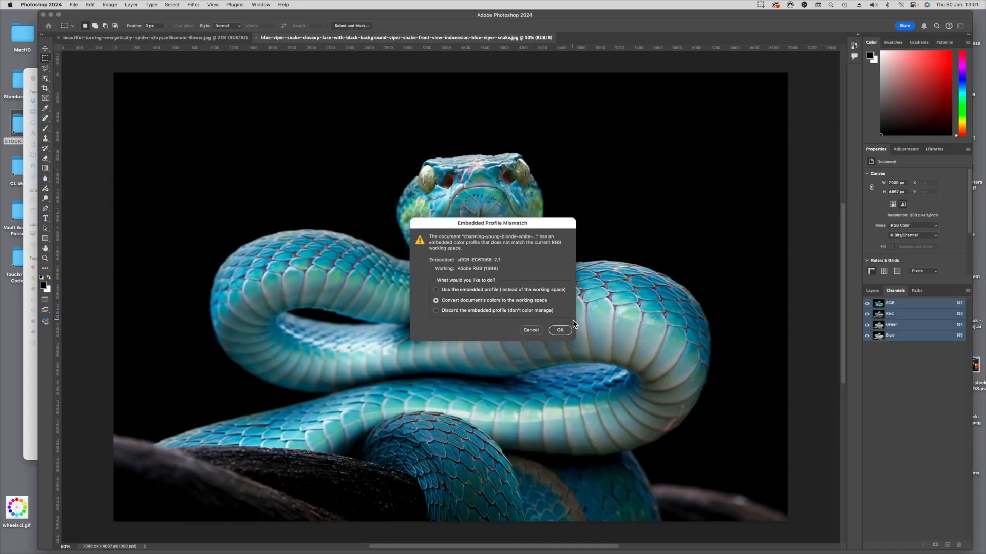
pyautogui.click(560, 330)
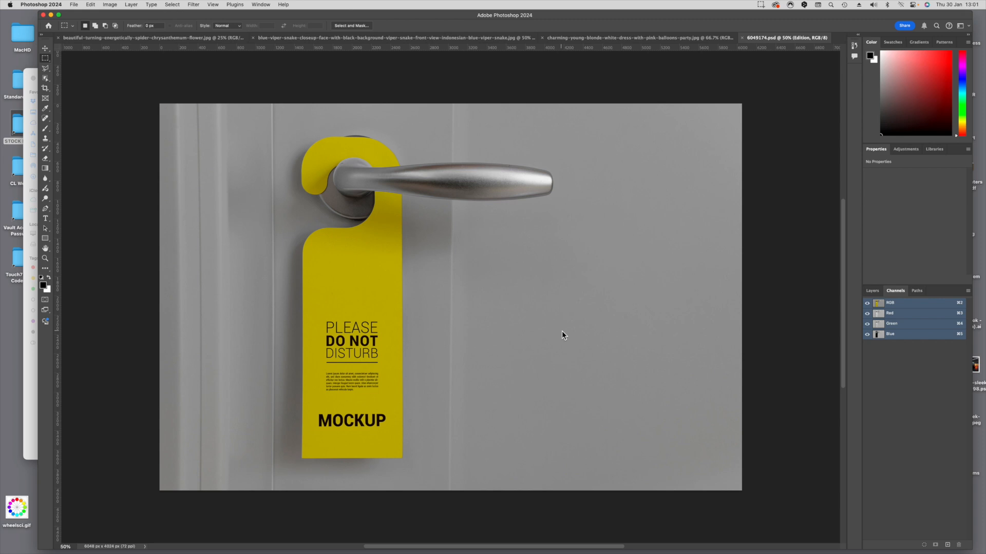
# Reposition the Photoshop window and expand the Door hanger group in the layers of 6049174.psd.
pyautogui.moveTo(339, 19); pyautogui.dragTo(303, 20)
pyautogui.click(837, 294)
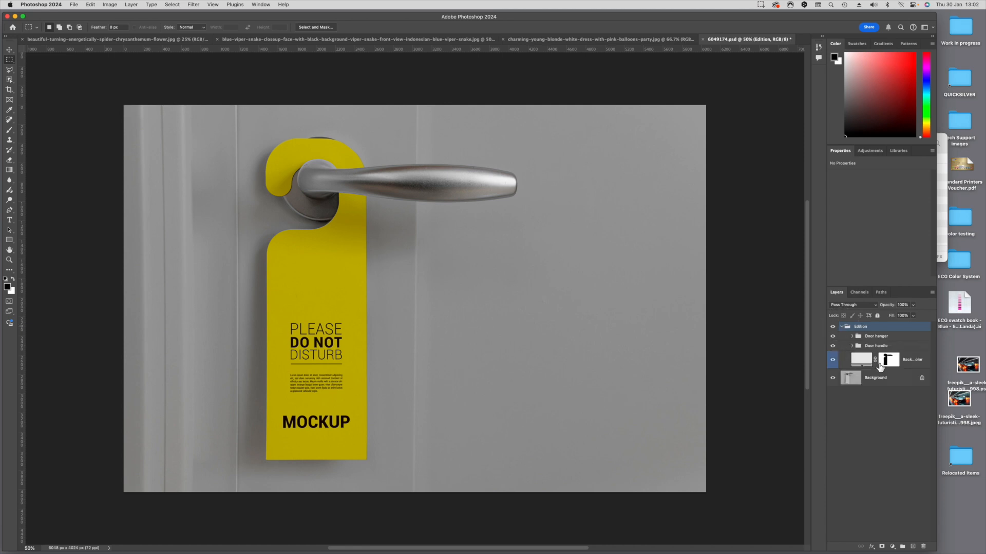
pyautogui.click(851, 337)
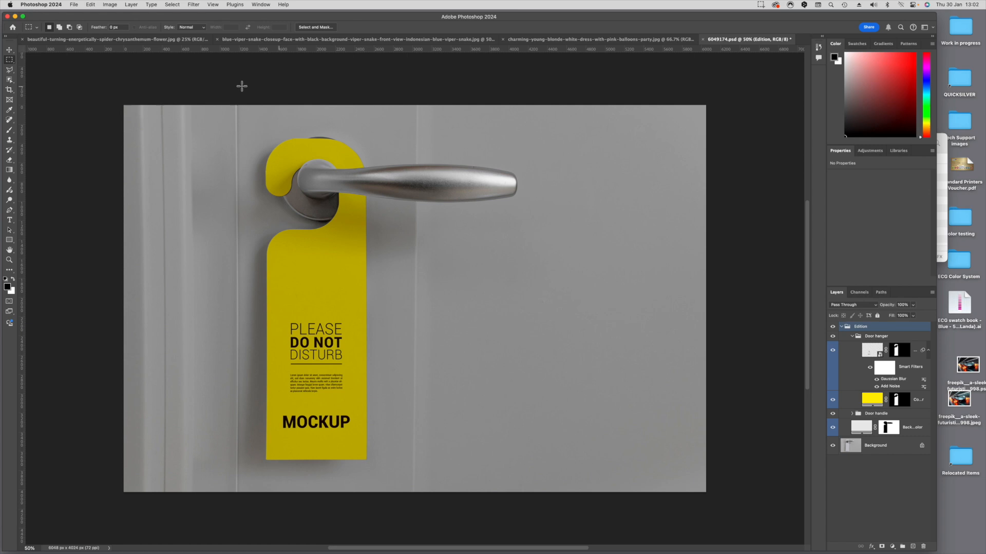
# Open Color-Logic's Image-FX plugin and move it closer to the door handle.
pyautogui.click(260, 5)
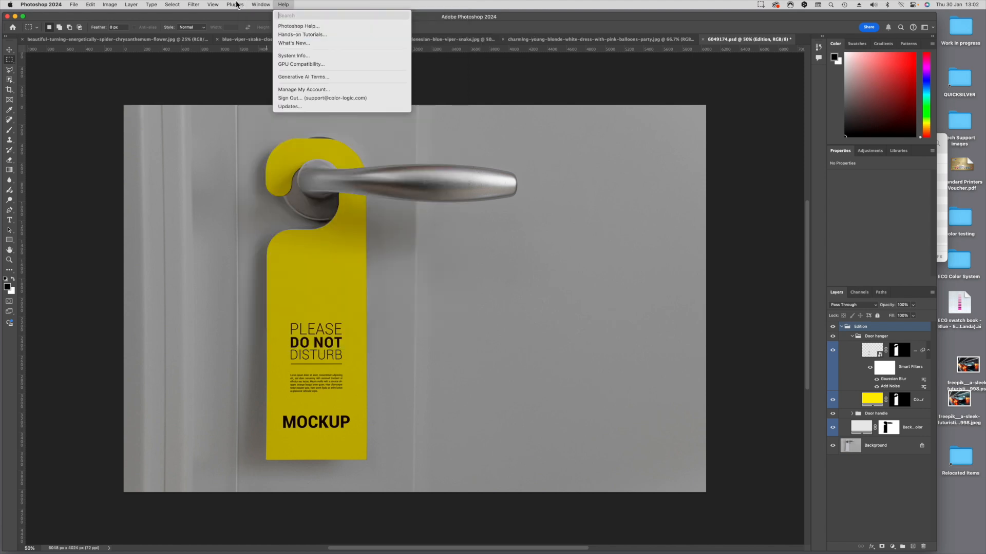
pyautogui.moveTo(236, 5)
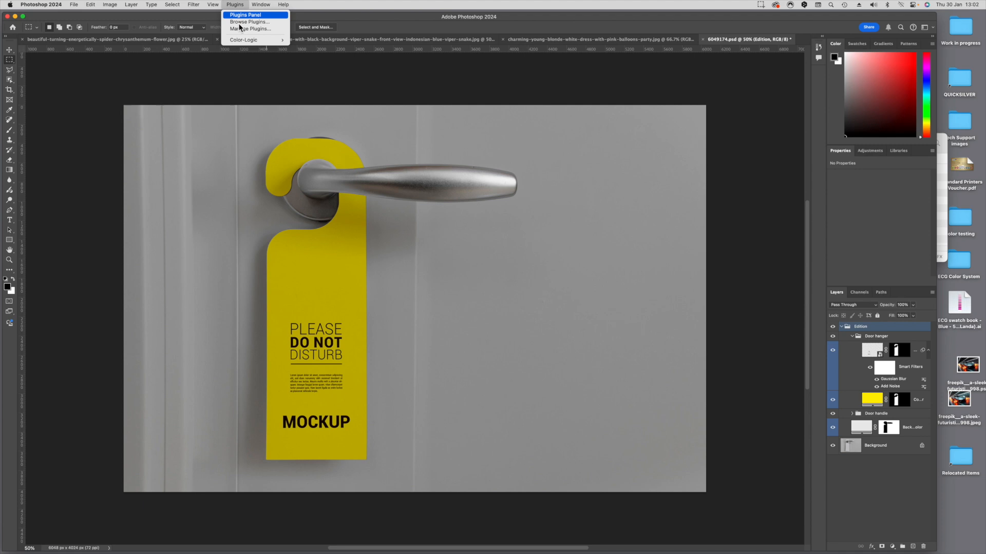
pyautogui.moveTo(239, 43)
pyautogui.click(308, 40)
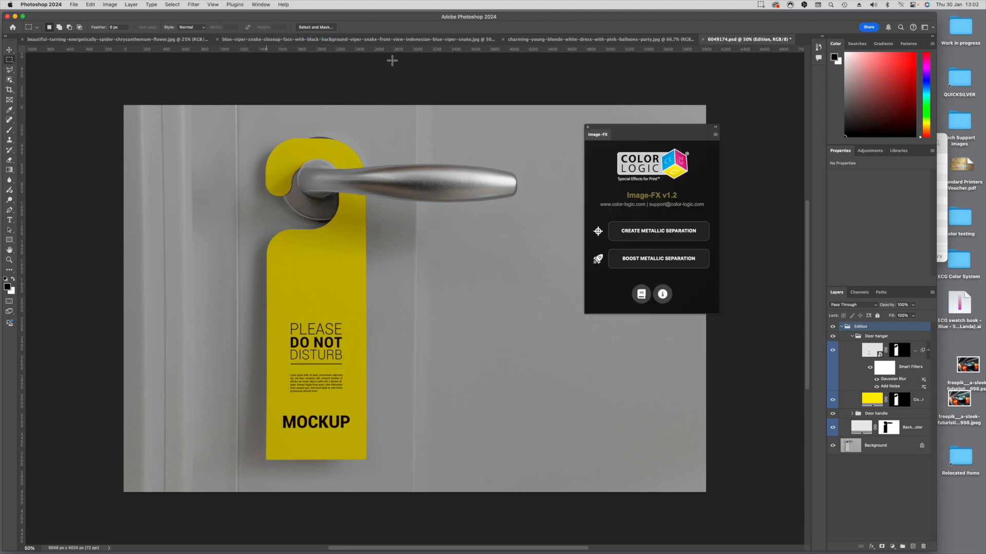
pyautogui.moveTo(611, 132); pyautogui.dragTo(565, 139)
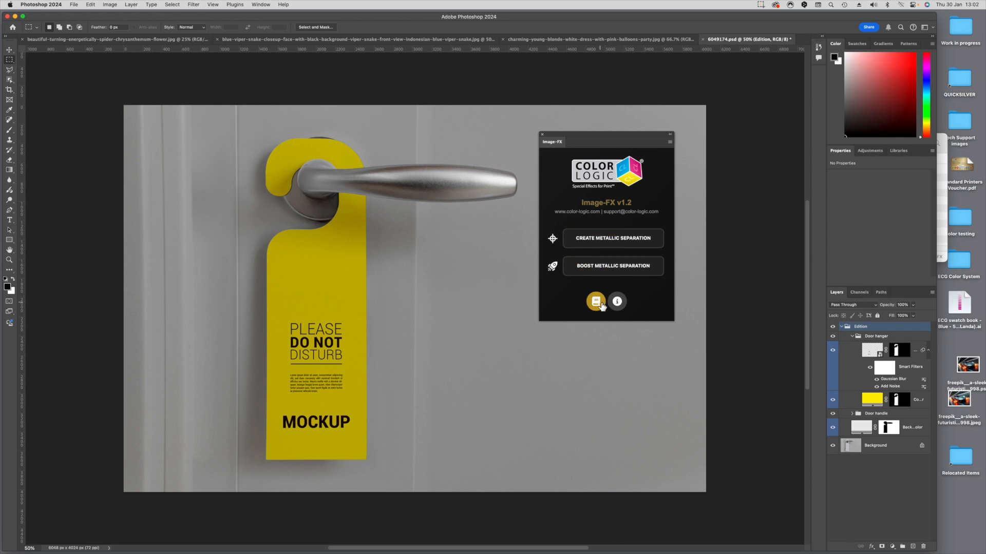
# Read the Image-FX metallic separation instructions and its version and licensing information, closing each one.
pyautogui.click(595, 304)
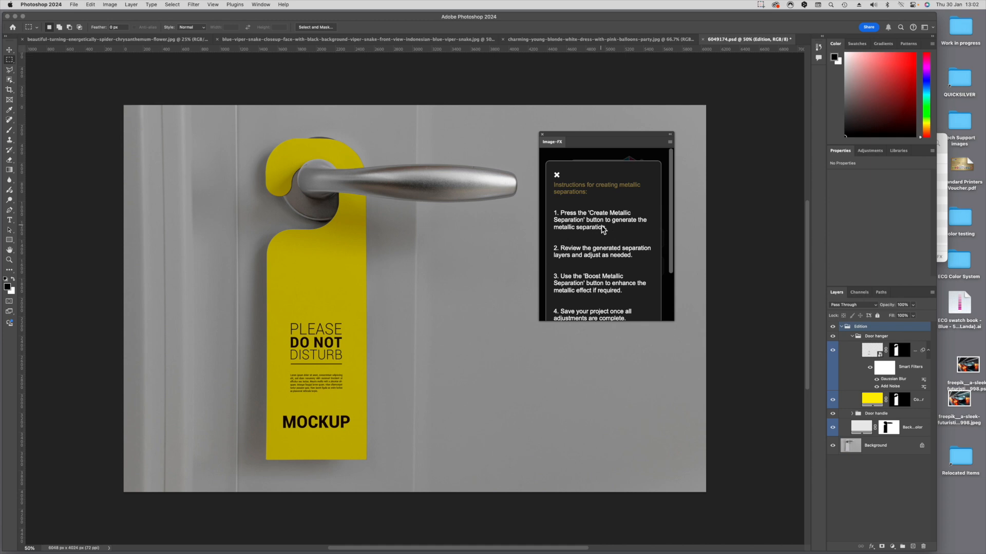
pyautogui.scroll(-1, 603, 230)
pyautogui.scroll(-5, 604, 229)
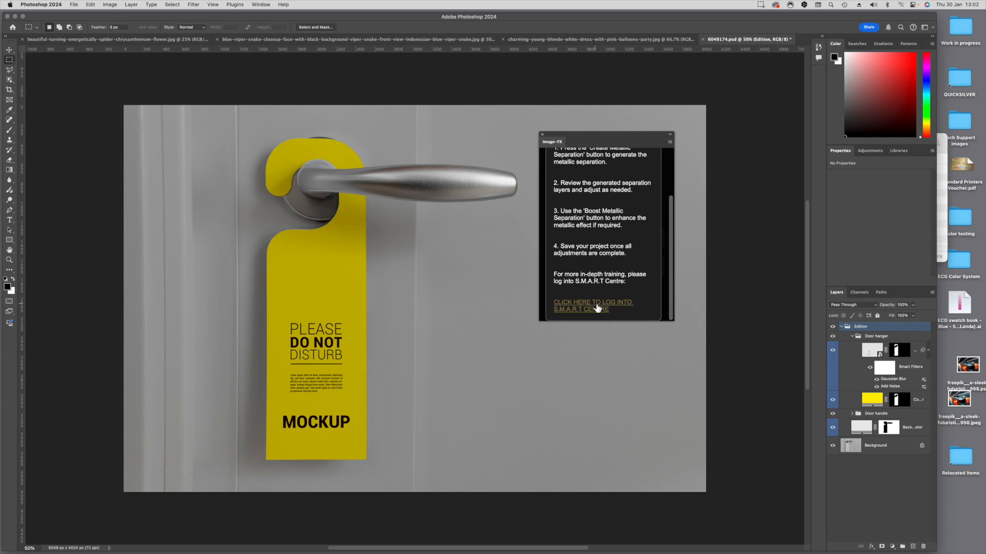
pyautogui.scroll(6, 597, 308)
pyautogui.click(617, 302)
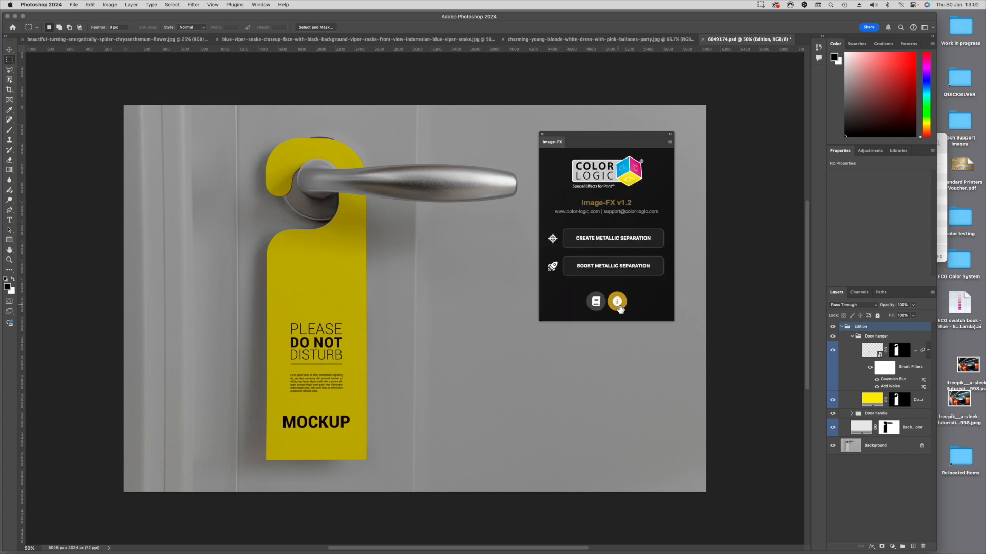
pyautogui.click(618, 303)
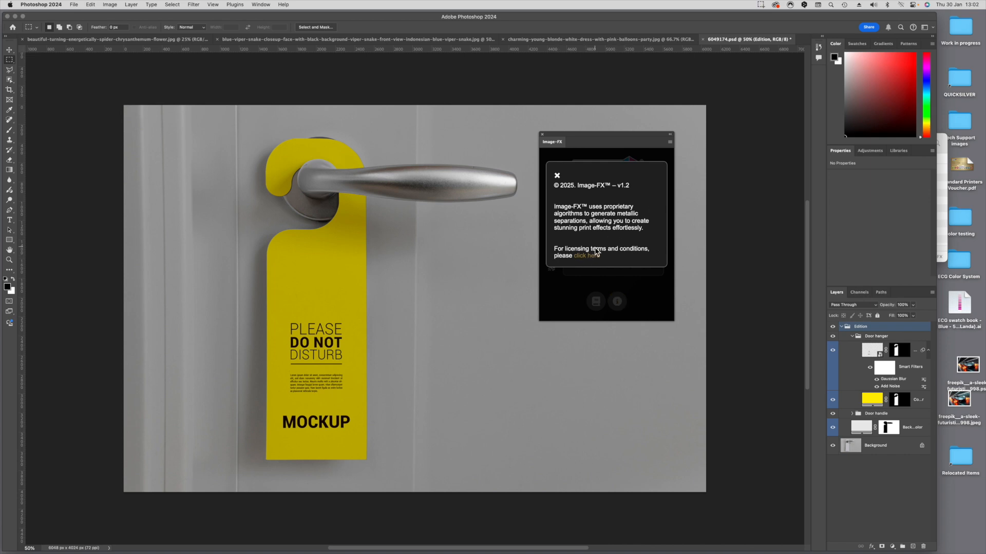
pyautogui.click(557, 176)
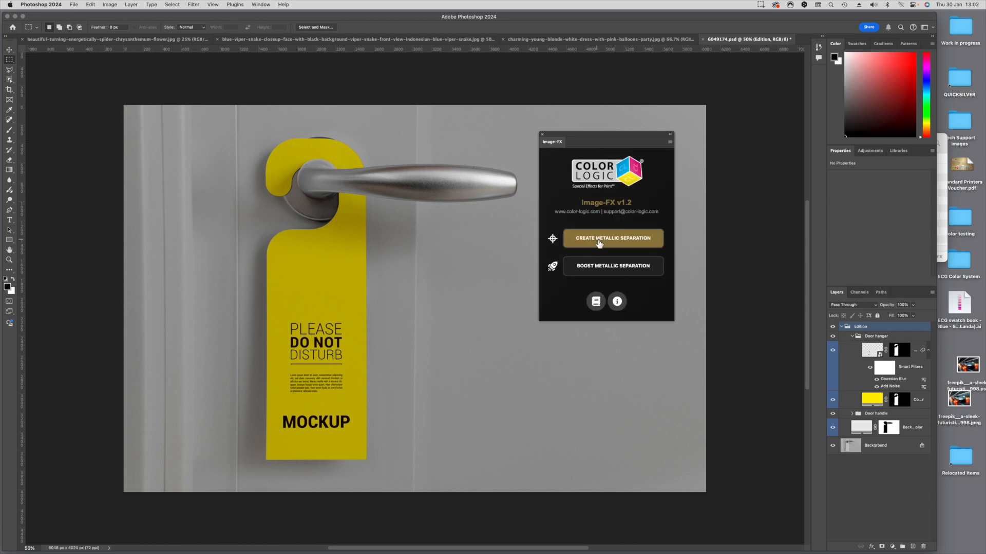
# Check the existing channels of 6049174.psd and create its metallic separation with Image-FX.
pyautogui.click(866, 293)
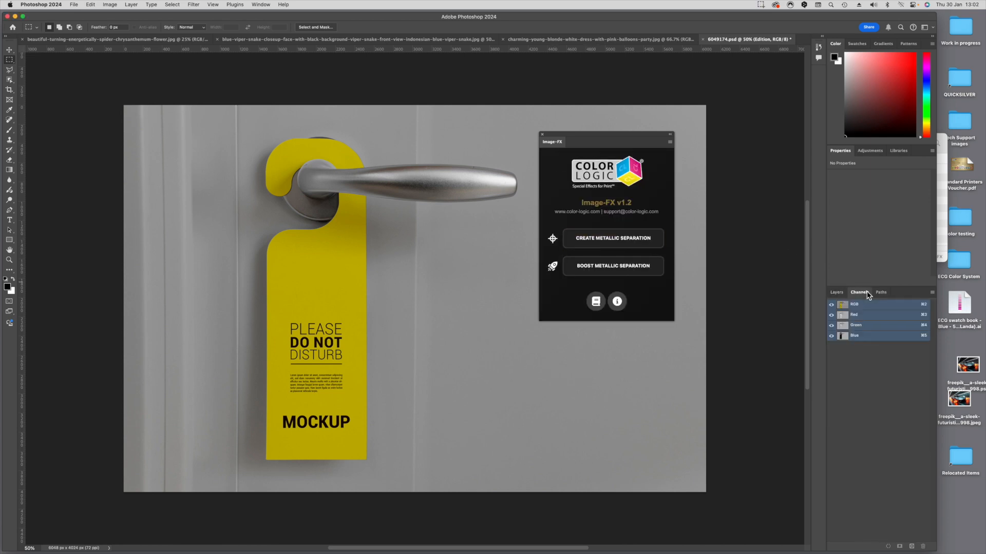
pyautogui.click(837, 294)
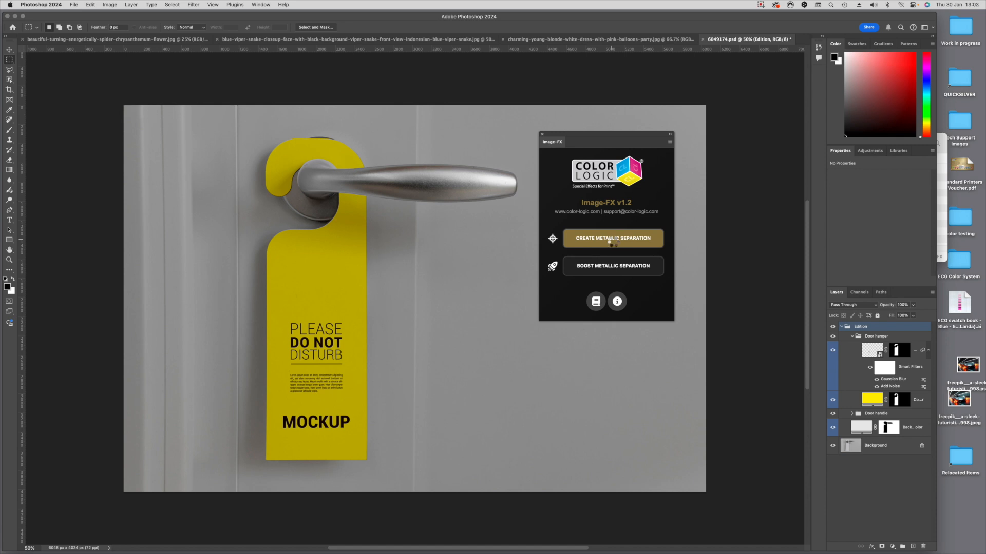
pyautogui.click(609, 240)
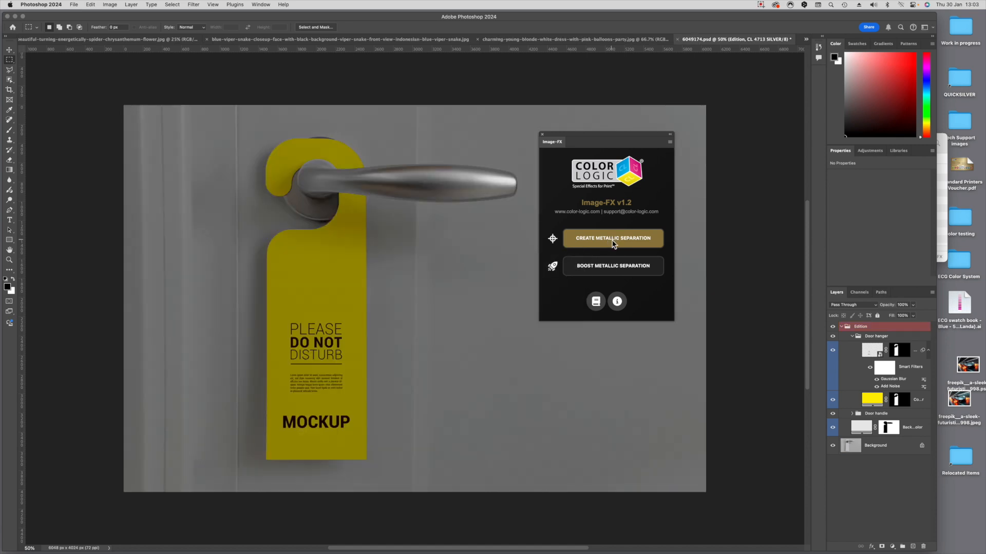
# Hide the RGB channels to view the CL 4713 SILVER channel on its own.
pyautogui.click(865, 295)
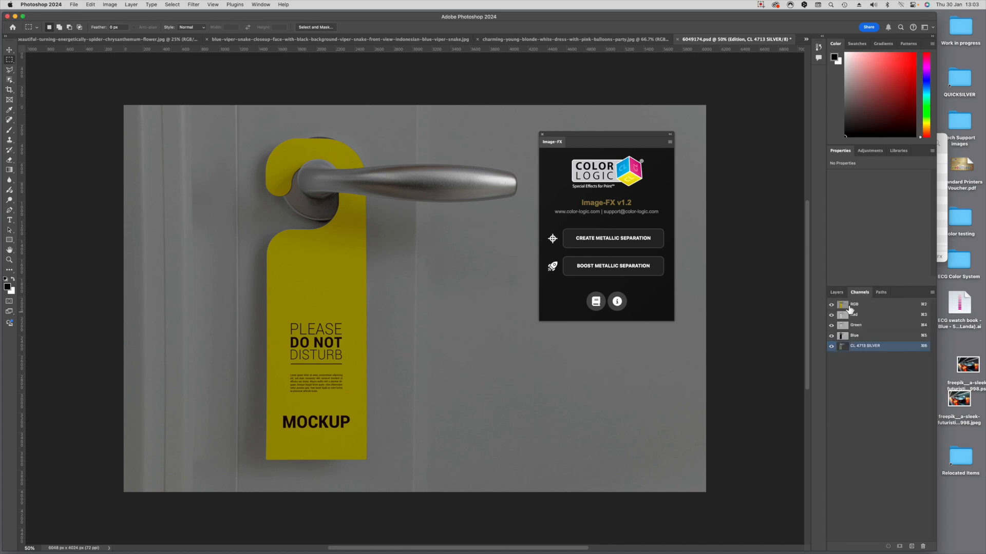
pyautogui.click(832, 306)
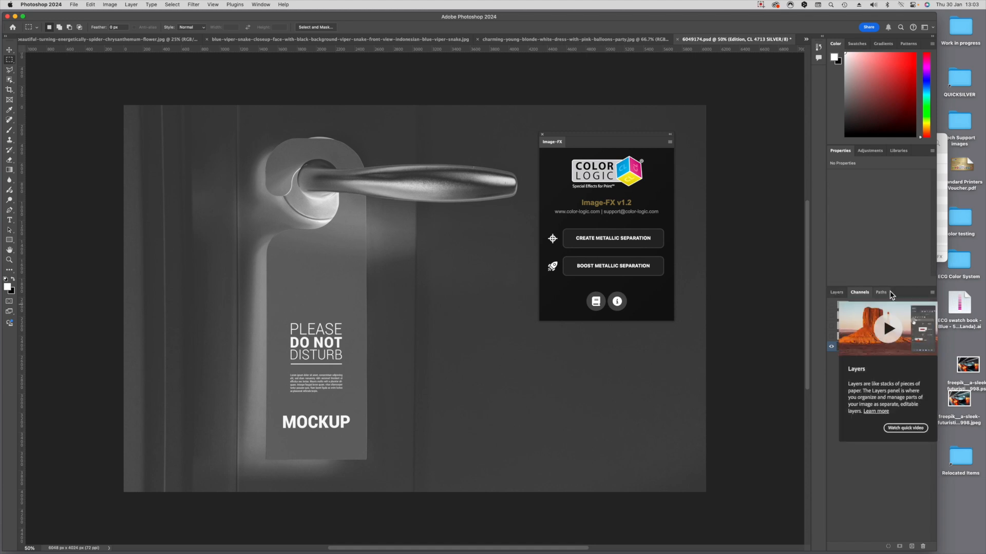
# Load the door hanger's layer mask as a selection, fill it with white in the CL 4713 SILVER channel, and deselect.
pyautogui.click(834, 298)
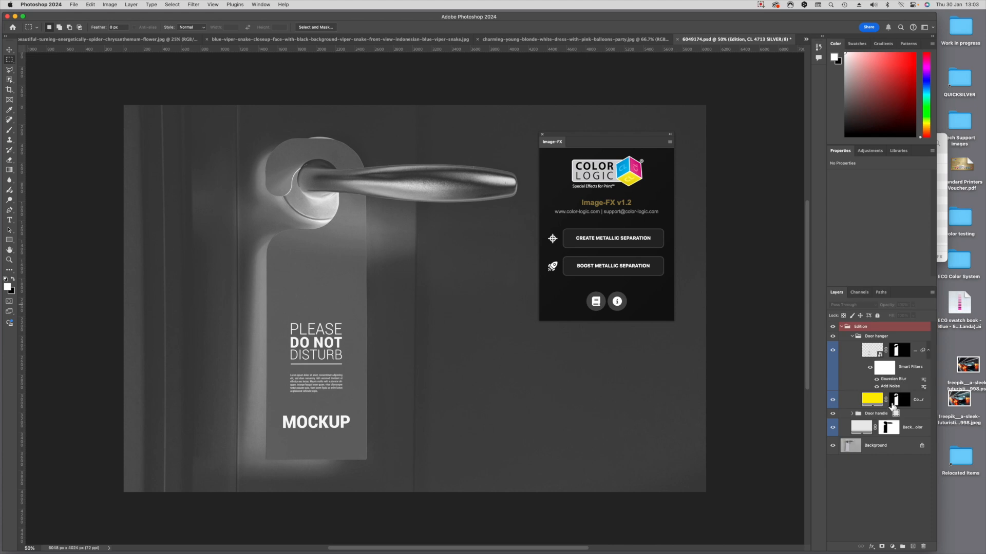
pyautogui.keyDown('super'); pyautogui.click(898, 352); pyautogui.keyUp('super')
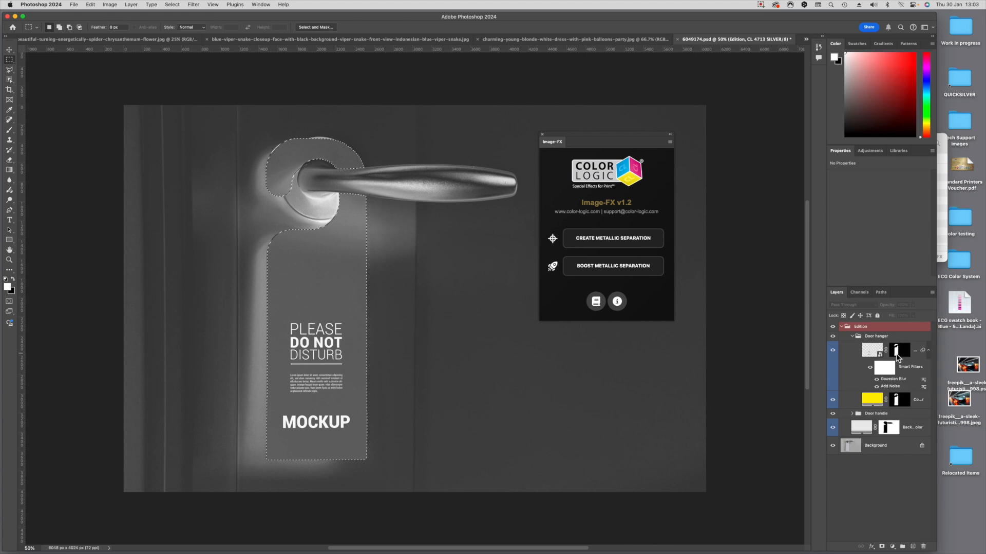
pyautogui.click(859, 292)
pyautogui.press('super+BackSpace')
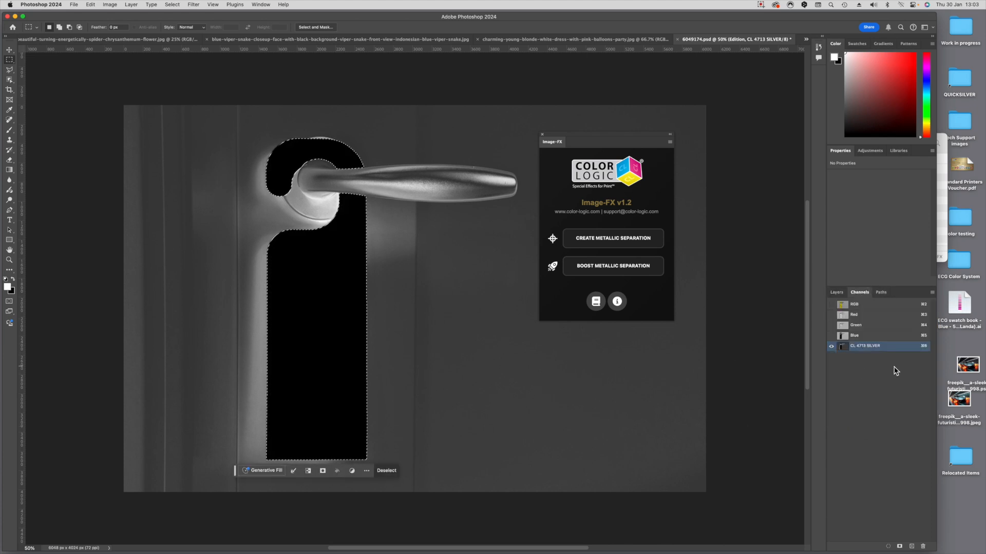
pyautogui.press('super+z')
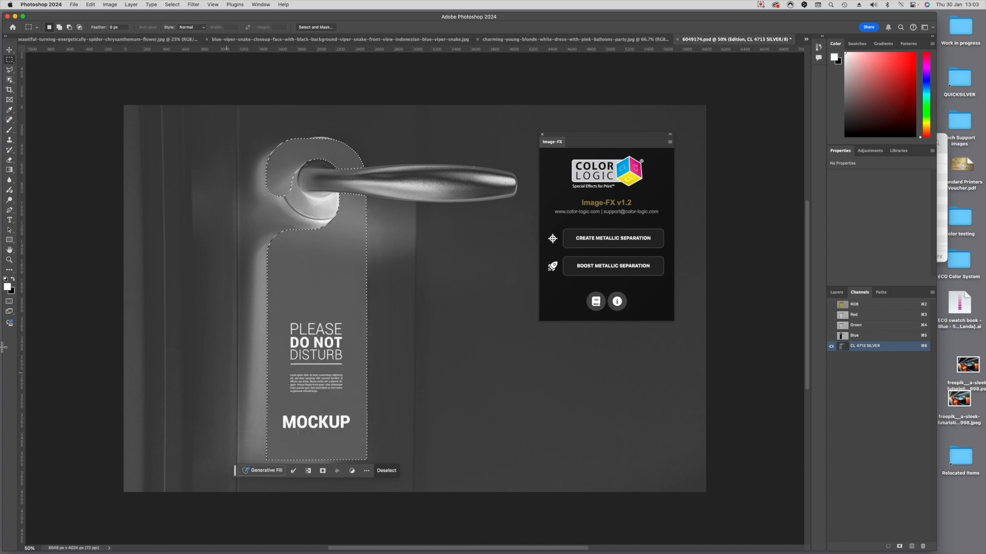
pyautogui.click(12, 279)
pyautogui.press('super+BackSpace')
pyautogui.press('super+d')
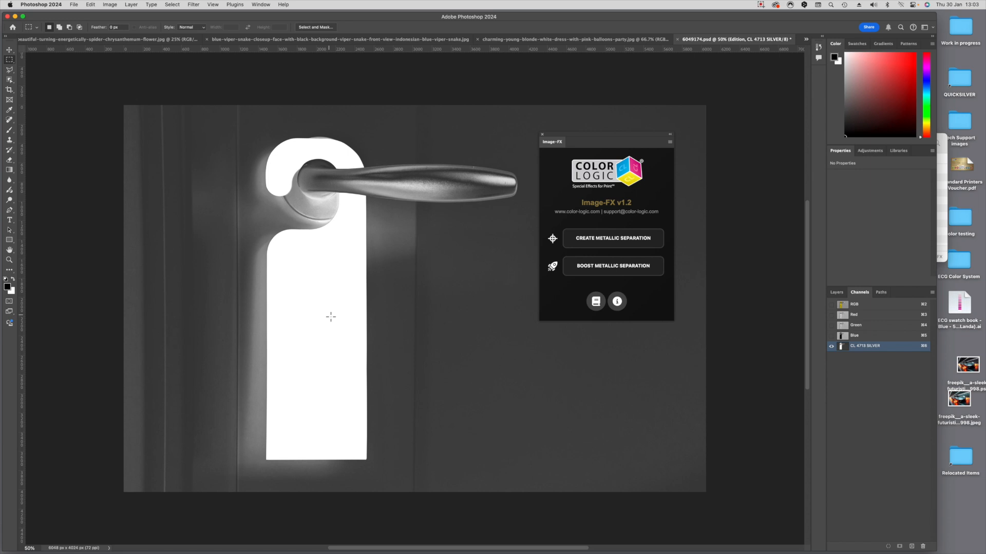
# Turn on Show Channels in Color in the interface preferences and compare the Blue channel with the CL 4713 SILVER channel.
pyautogui.click(49, 5)
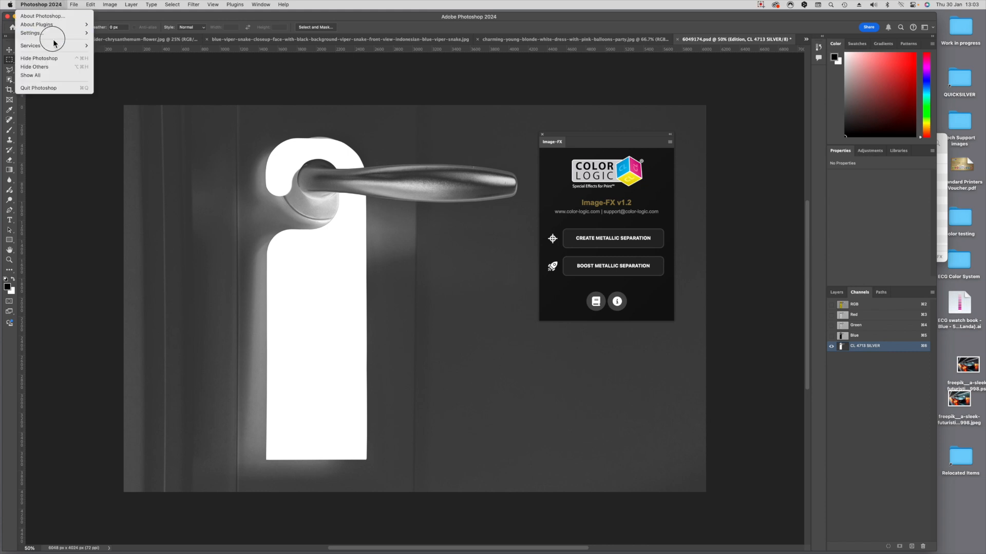
pyautogui.moveTo(52, 33)
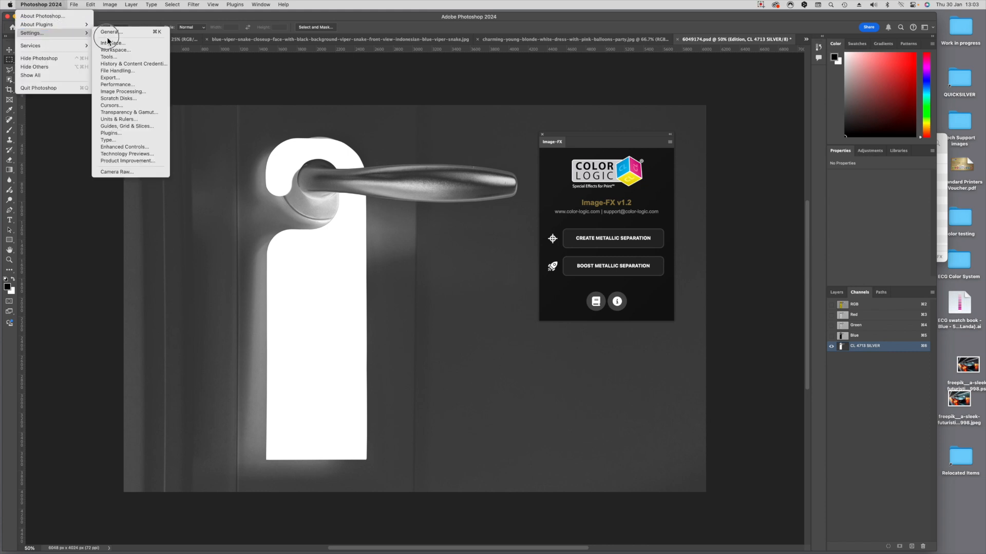
pyautogui.click(129, 37)
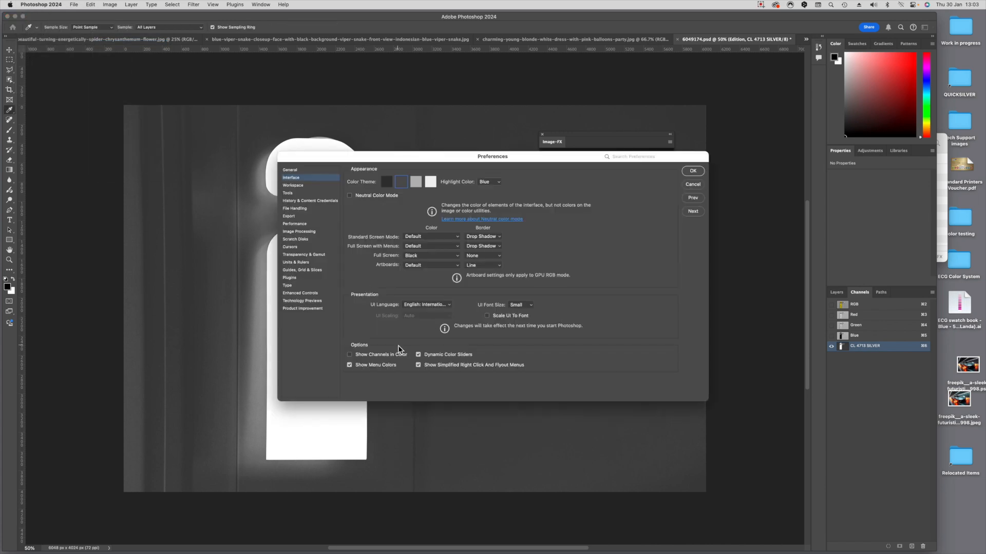
pyautogui.click(395, 358)
pyautogui.click(693, 170)
pyautogui.press('m')
pyautogui.click(854, 336)
pyautogui.click(856, 348)
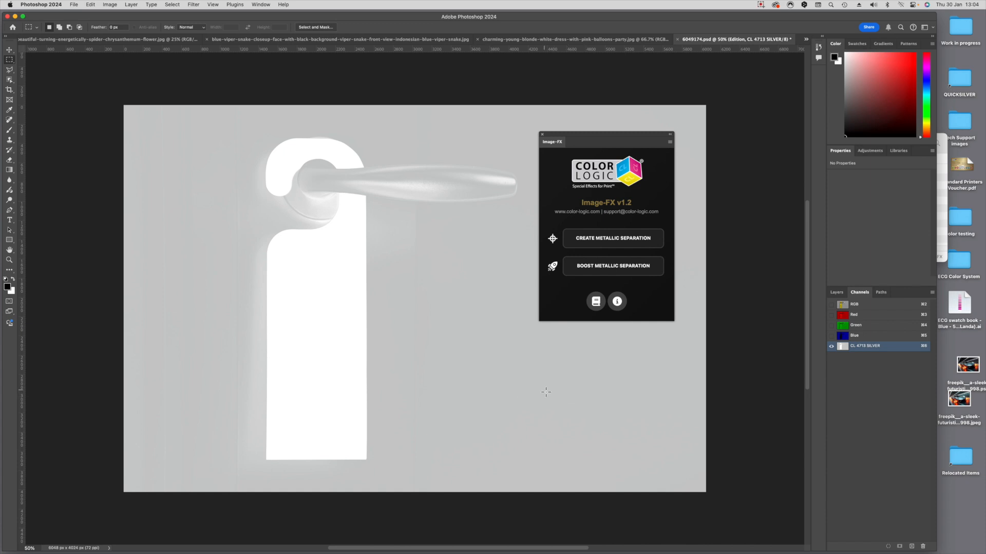
# Turn off Show Channels in Color in the interface preferences and view the CL 4713 SILVER channel.
pyautogui.click(41, 5)
pyautogui.moveTo(47, 33)
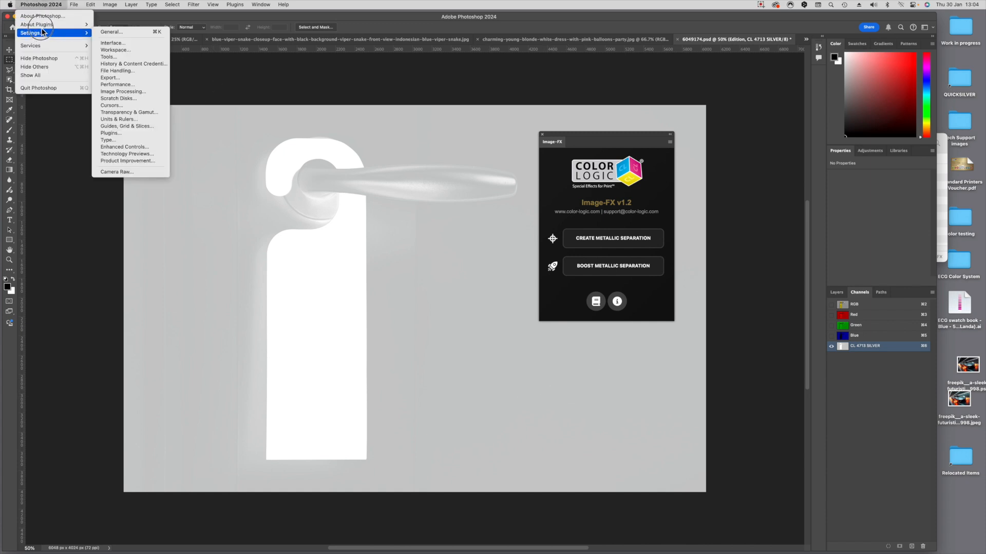
pyautogui.click(114, 43)
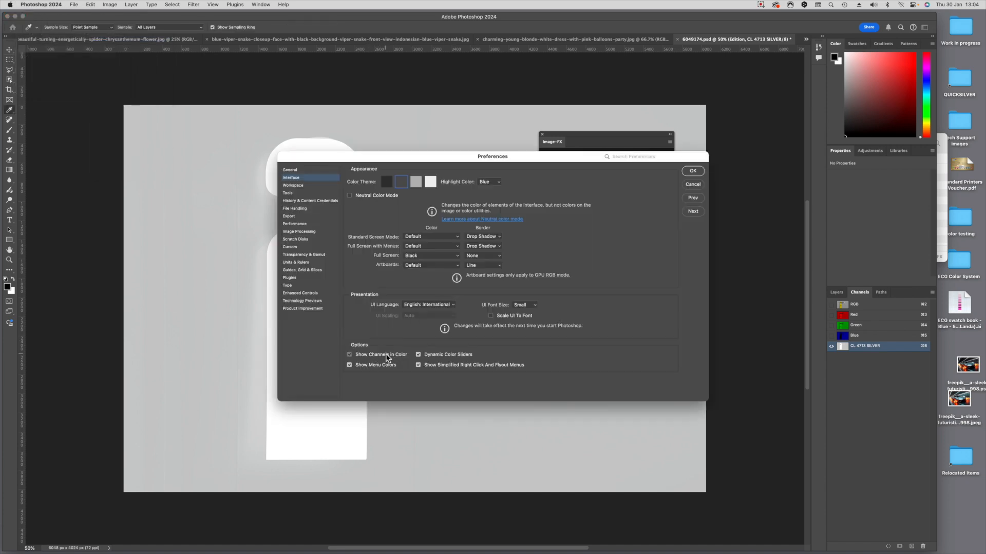
pyautogui.click(376, 355)
pyautogui.click(693, 171)
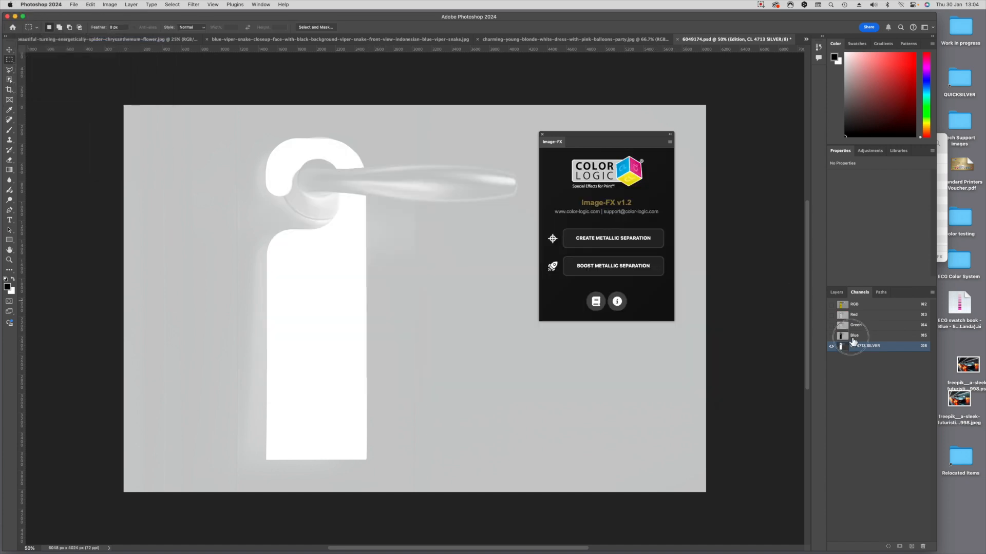
pyautogui.click(852, 346)
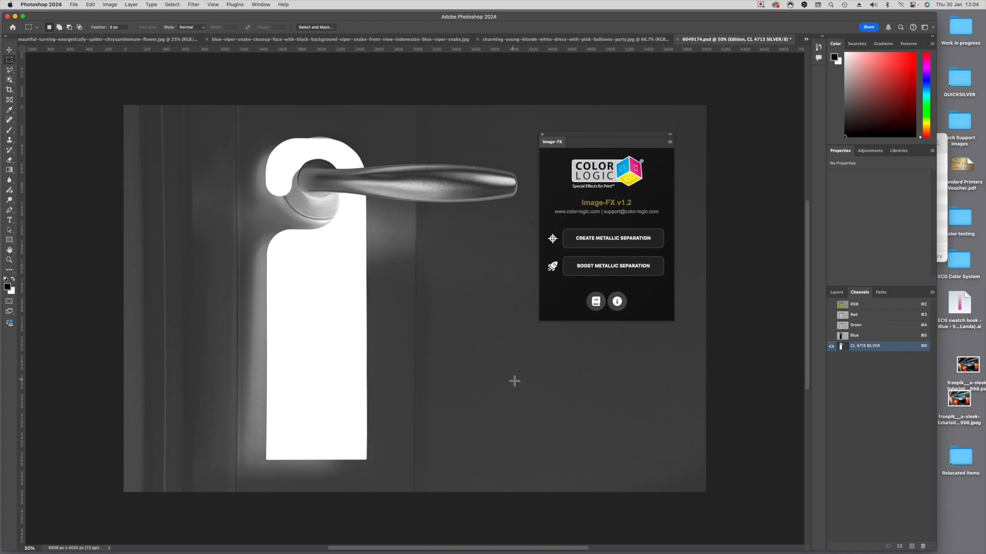
# Boost the door image's metallic separation with Image-FX and show the RGB channels together with the silver channel.
pyautogui.click(615, 265)
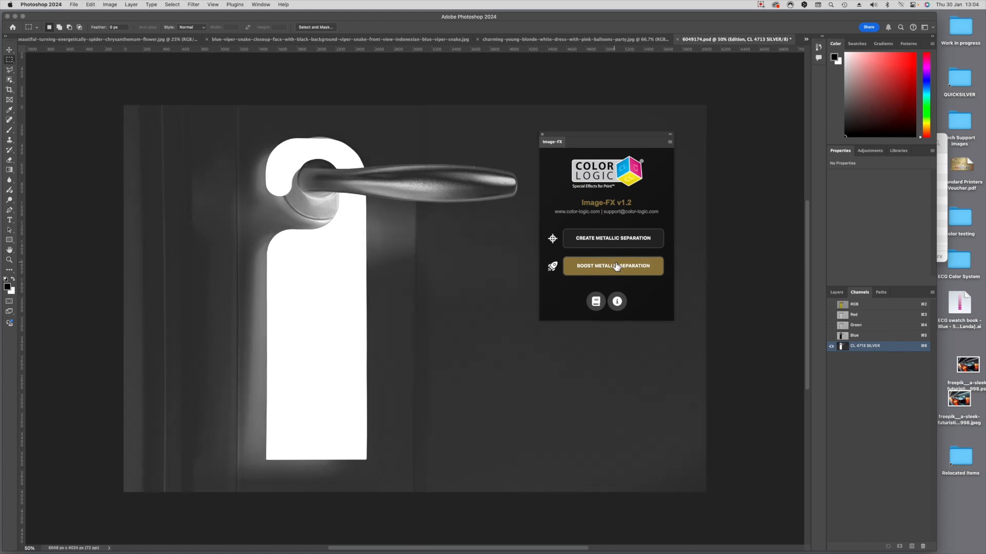
pyautogui.click(832, 304)
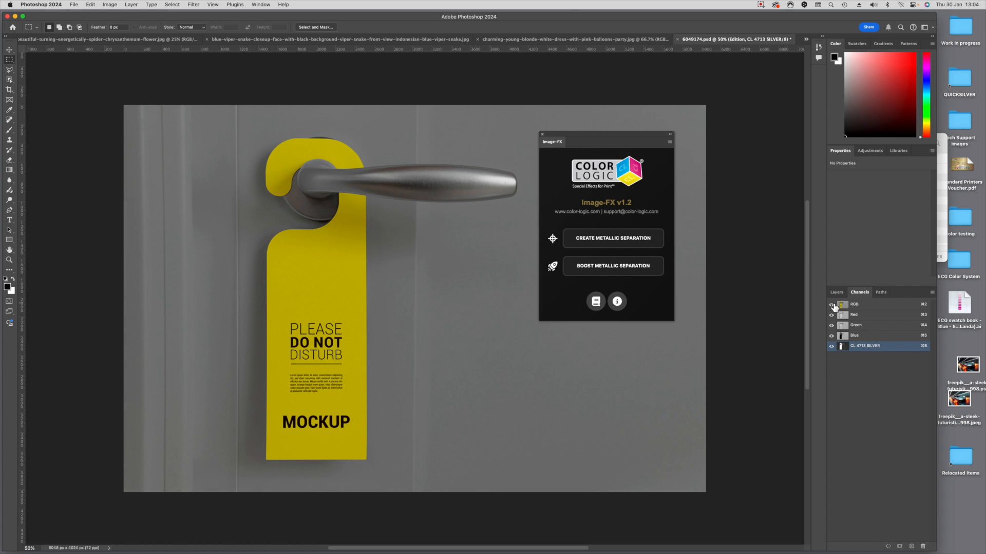
pyautogui.click(621, 275)
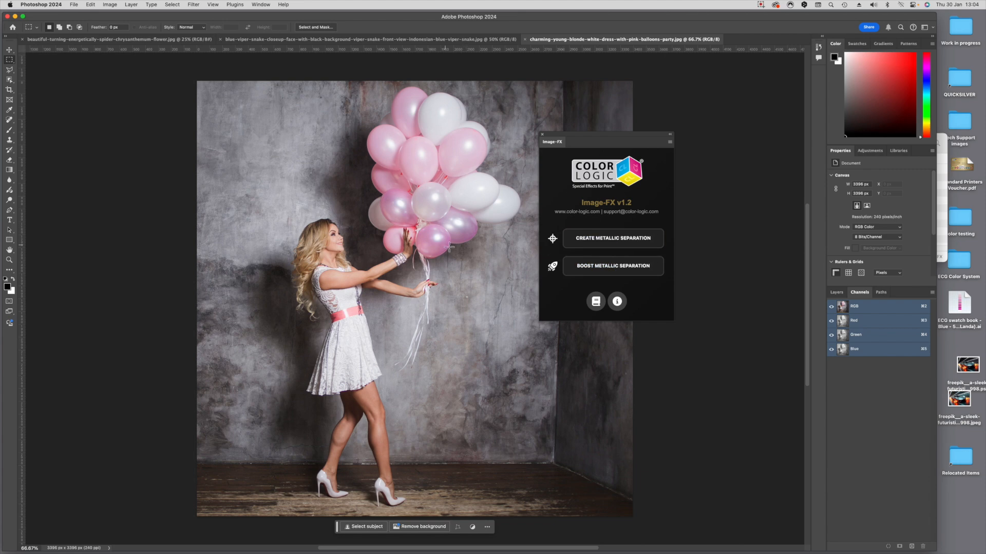
# Create the metallic separation of the balloon party image with Image-FX and check it with the RGB channels hidden and shown.
pyautogui.click(604, 239)
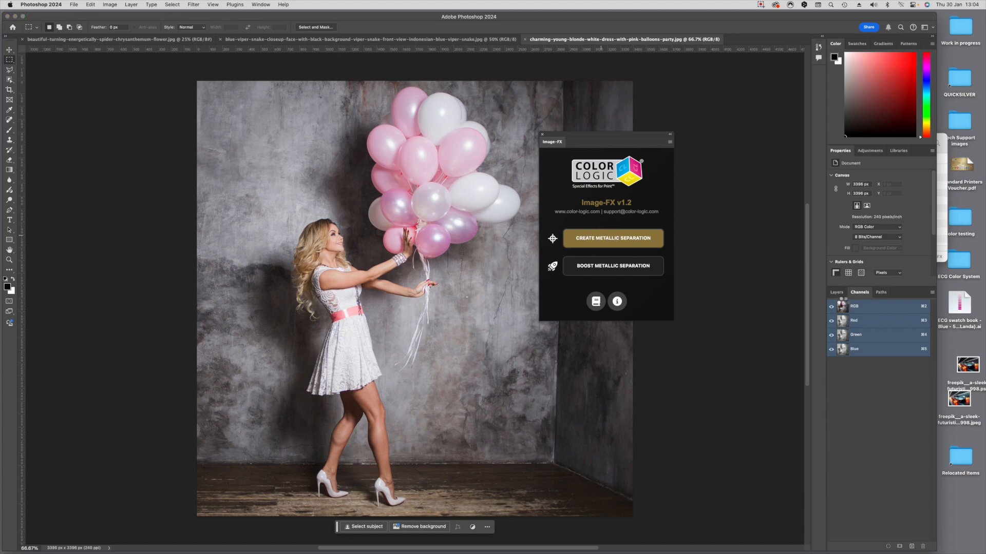
pyautogui.click(832, 307)
pyautogui.click(831, 307)
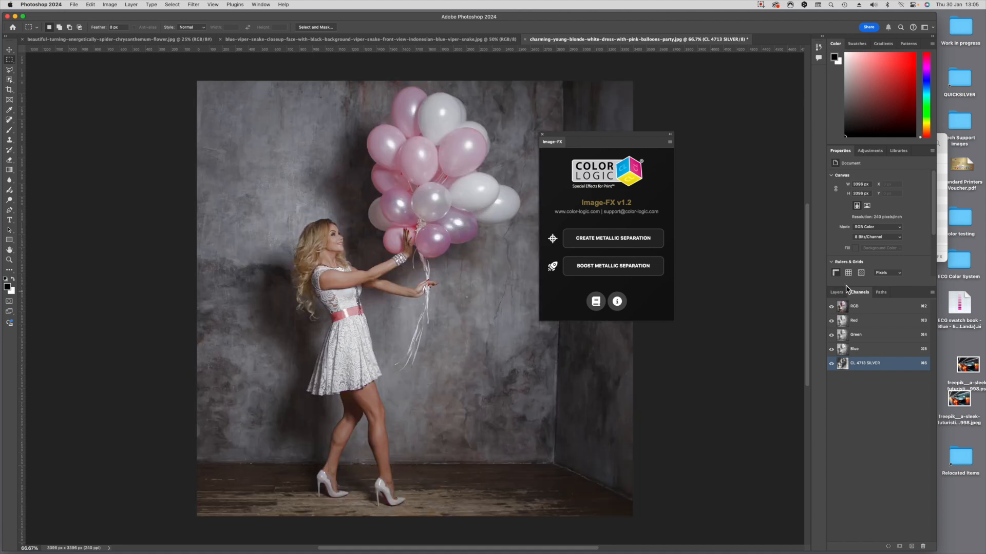
# Activate the RGB channels and select the woman on the Background layer with the Subject selection command.
pyautogui.click(836, 292)
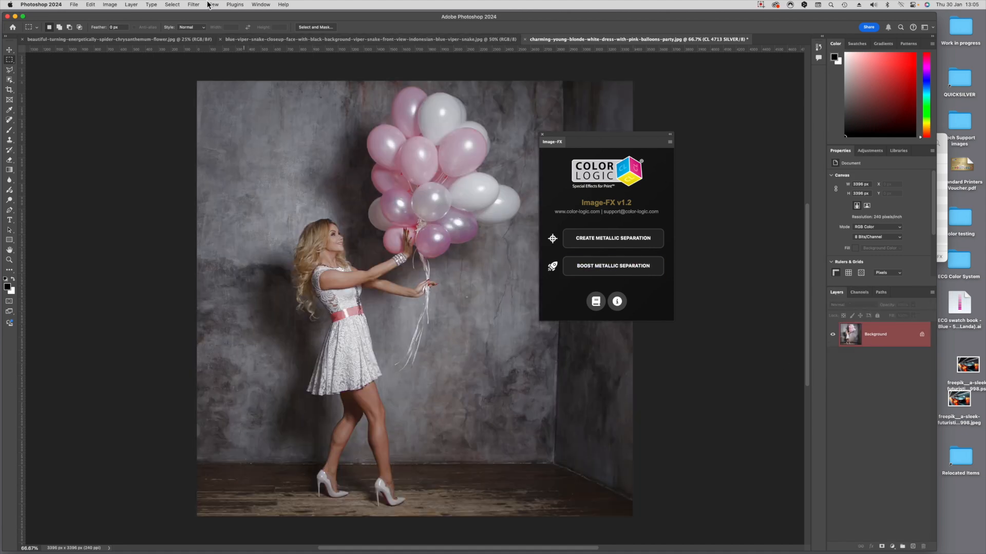
pyautogui.click(861, 293)
pyautogui.click(862, 307)
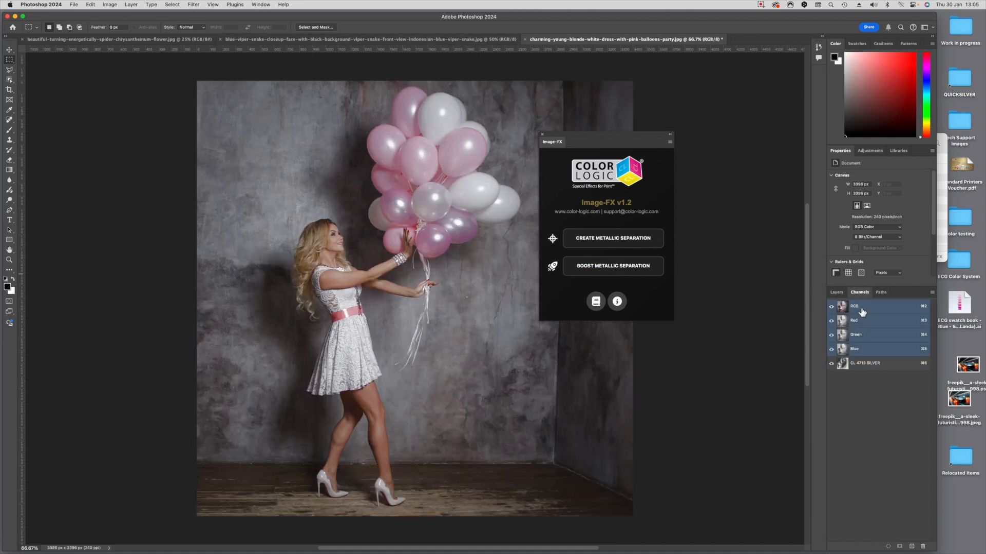
pyautogui.click(837, 292)
pyautogui.click(172, 5)
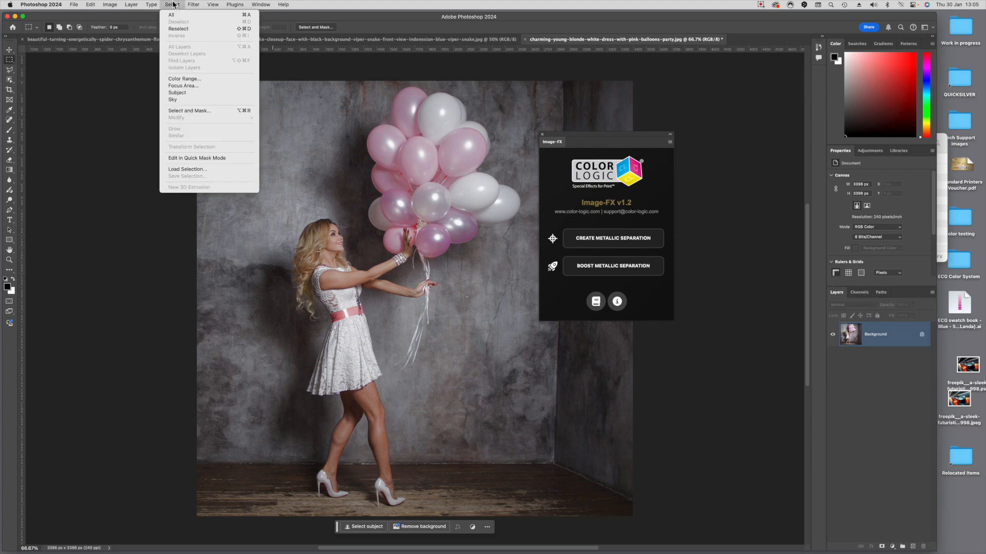
pyautogui.click(203, 93)
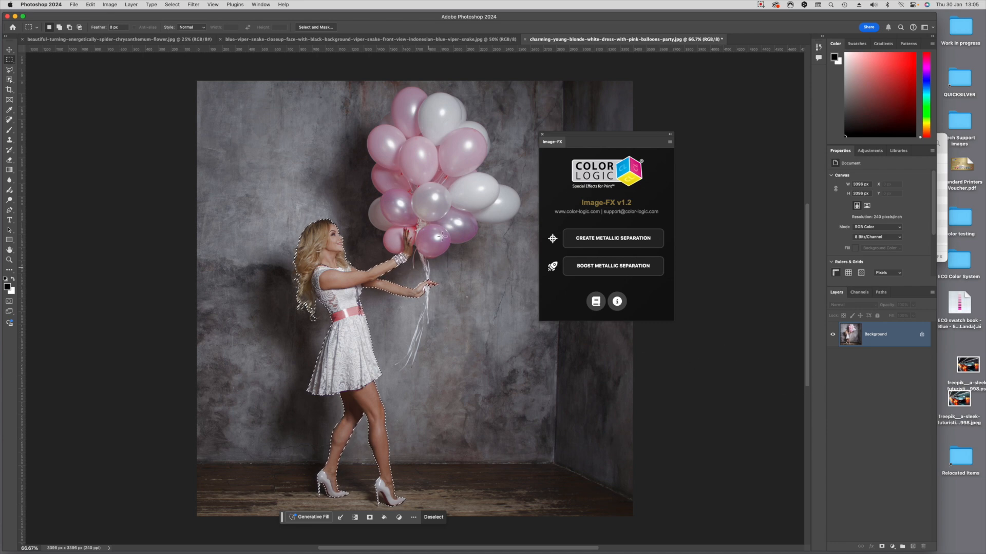
# Add the whole bunch of balloons to the woman's selection with the Quick Selection tool.
pyautogui.click(9, 81)
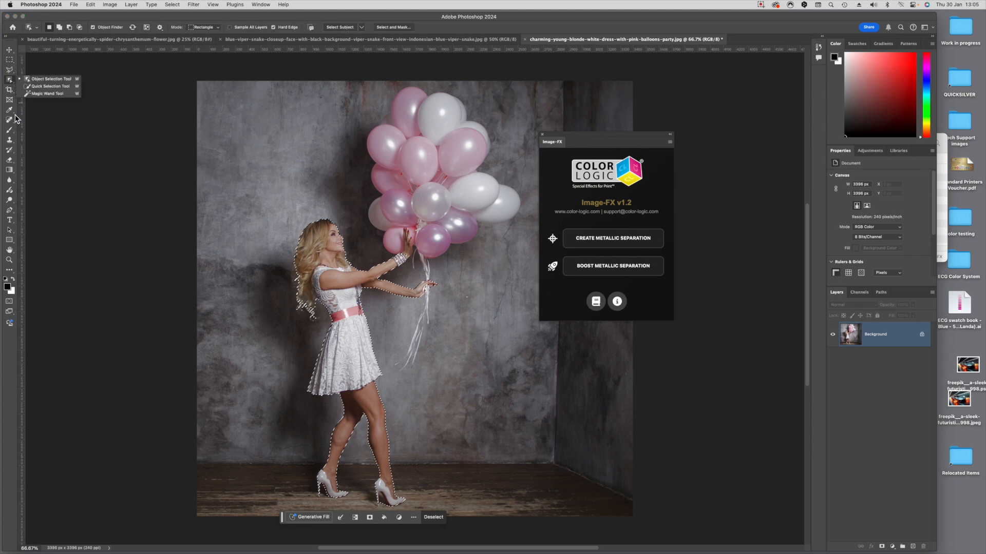
pyautogui.click(52, 87)
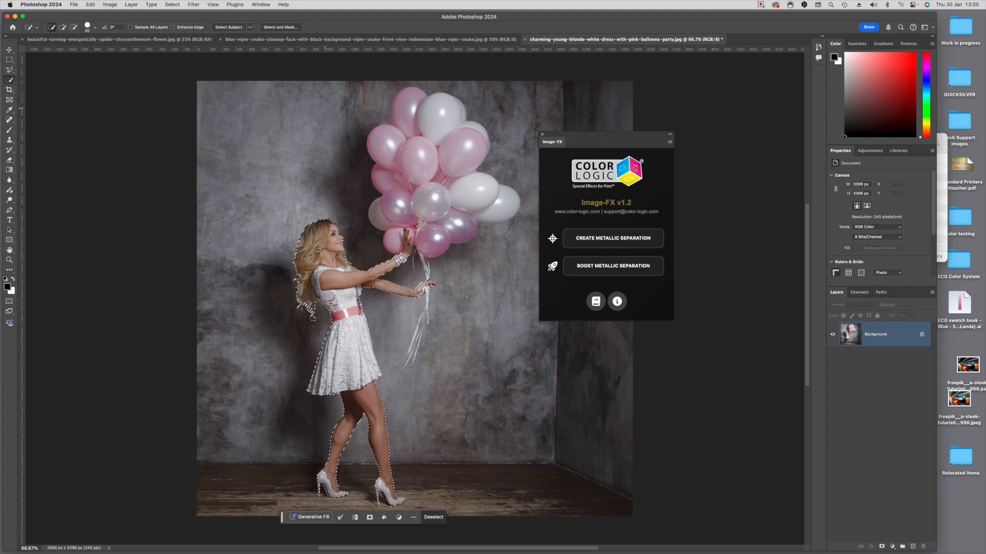
pyautogui.moveTo(384, 138); pyautogui.dragTo(411, 213)
pyautogui.moveTo(412, 261); pyautogui.dragTo(457, 196)
pyautogui.moveTo(399, 274); pyautogui.dragTo(420, 273)
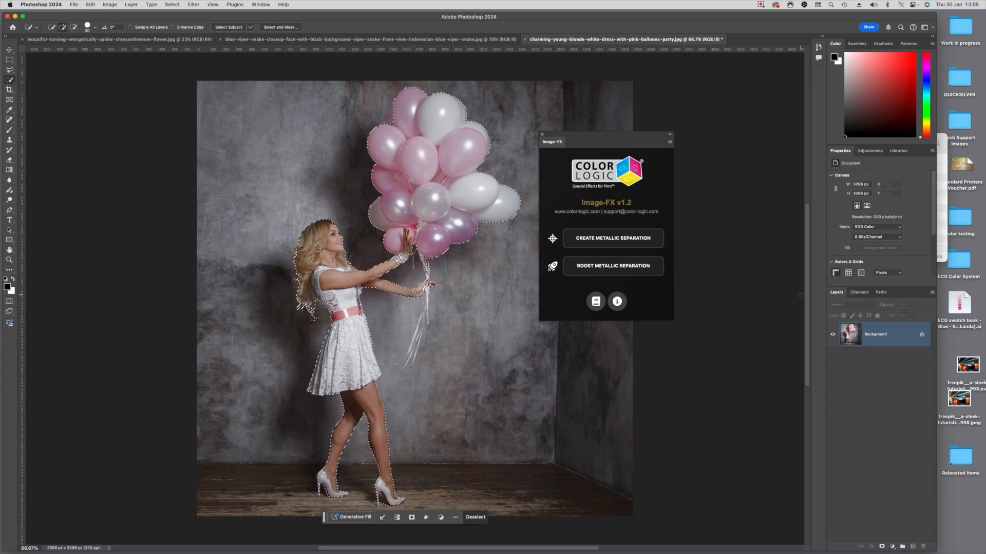
# Fill the selected woman and balloons with white in the CL 4713 SILVER channel and deselect.
pyautogui.click(857, 292)
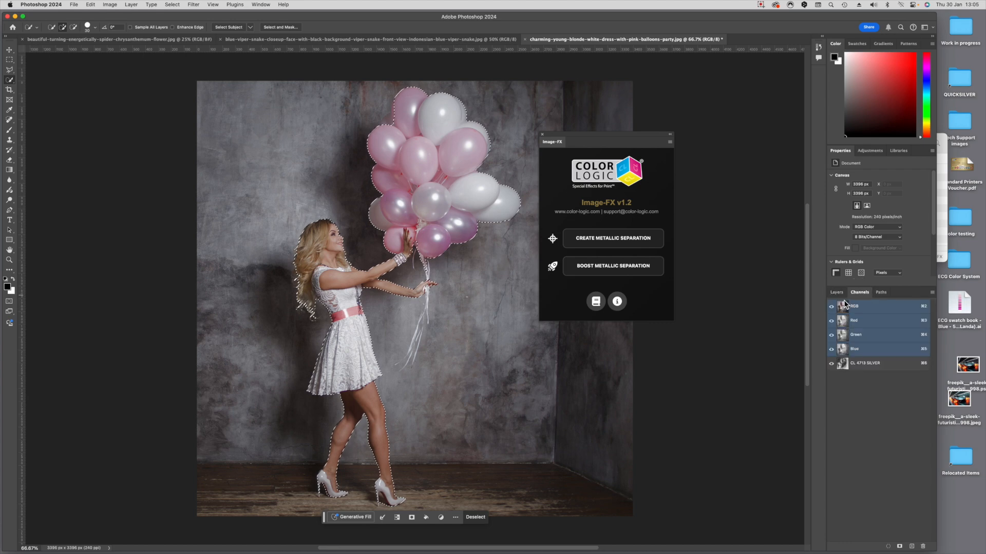
pyautogui.press('super+6')
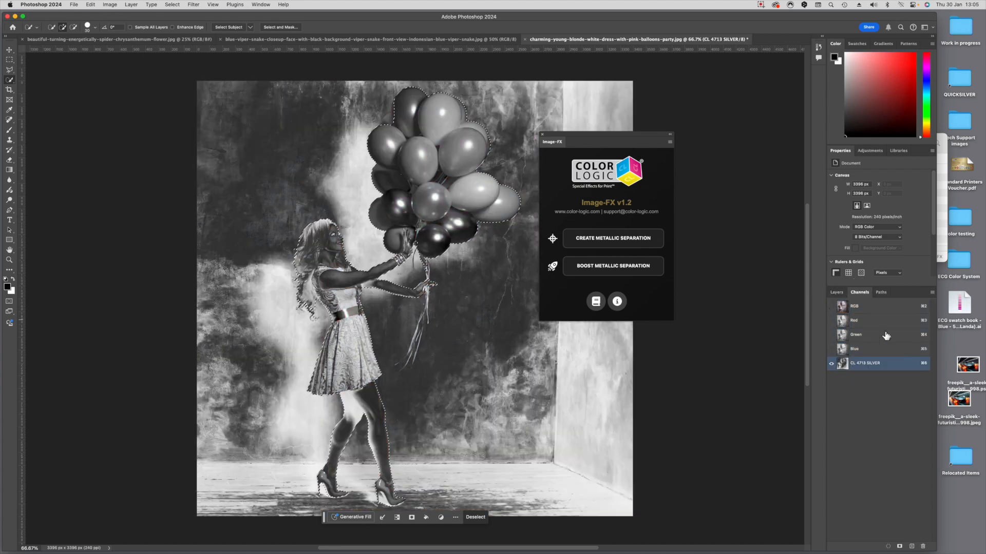
pyautogui.hotkey('shift', 'BackSpace')
pyautogui.press('Return')
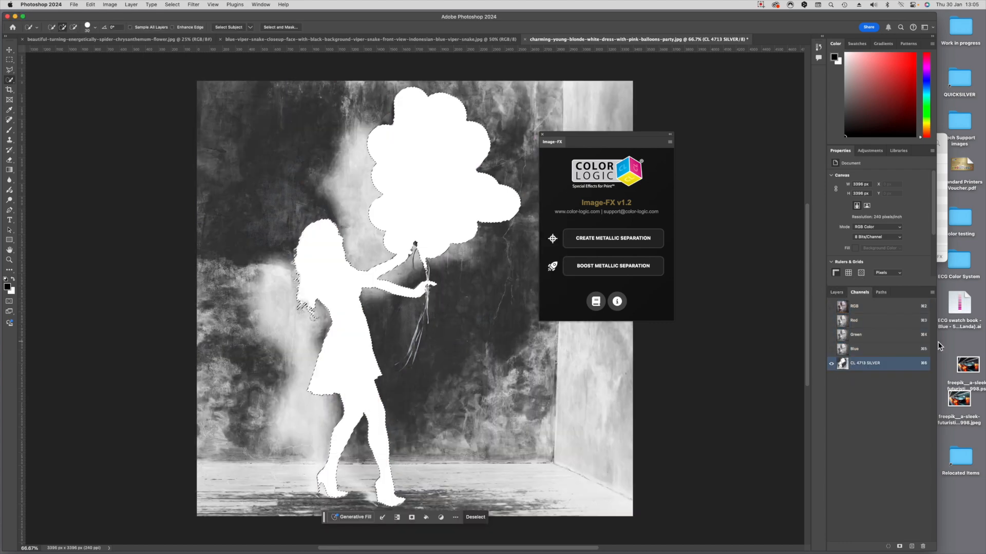
pyautogui.press('super+d')
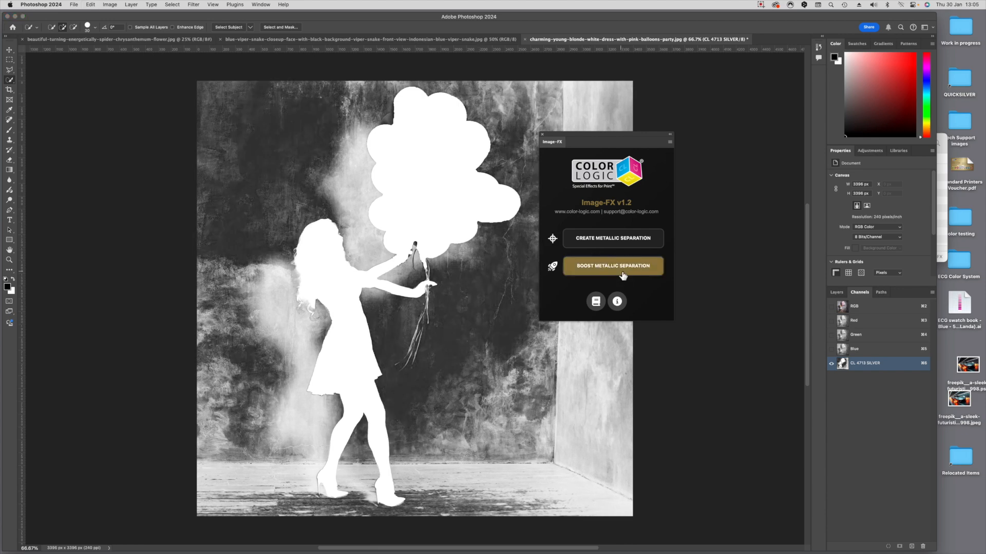
# Boost the balloon image's metallic separation three times and show the RGB channels together with the silver channel.
pyautogui.click(622, 276)
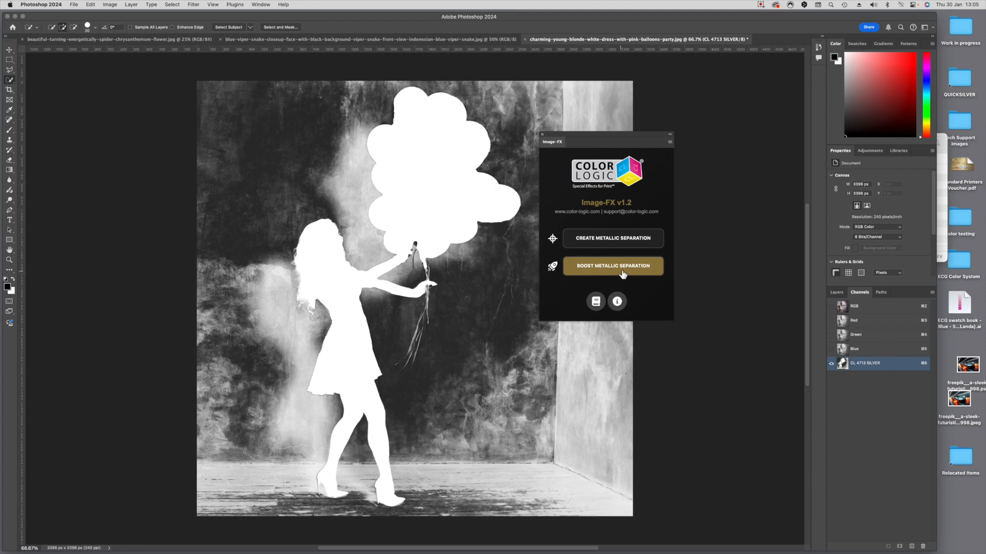
pyautogui.click(622, 275)
pyautogui.click(622, 274)
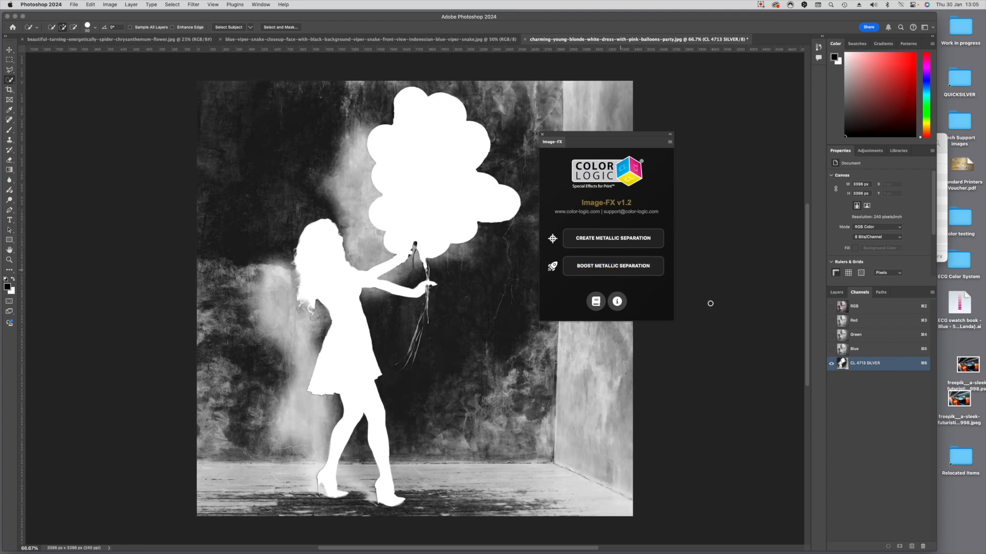
pyautogui.click(831, 307)
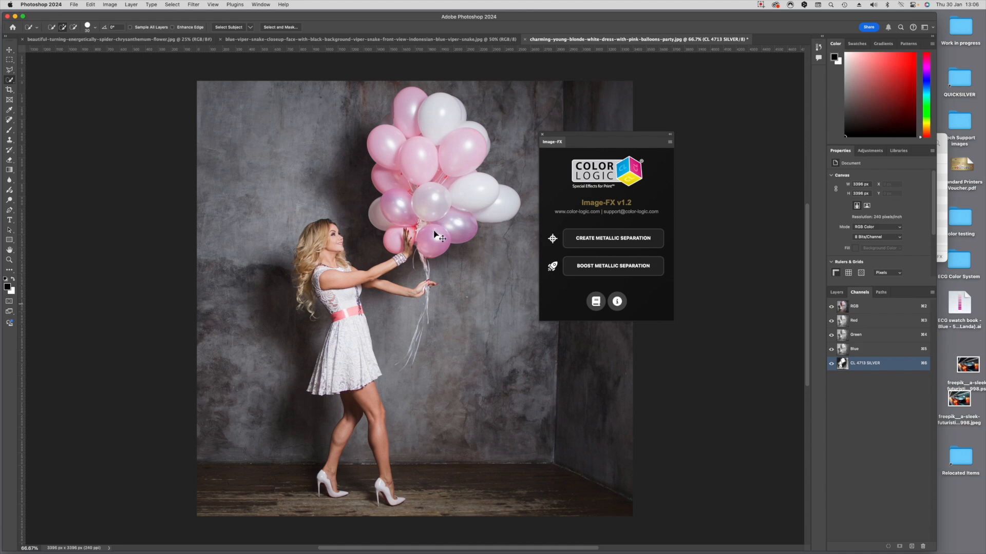
# Close the balloon image, then create and boost the metallic separation of the blue viper snake image with Image-FX.
pyautogui.press('super+w')
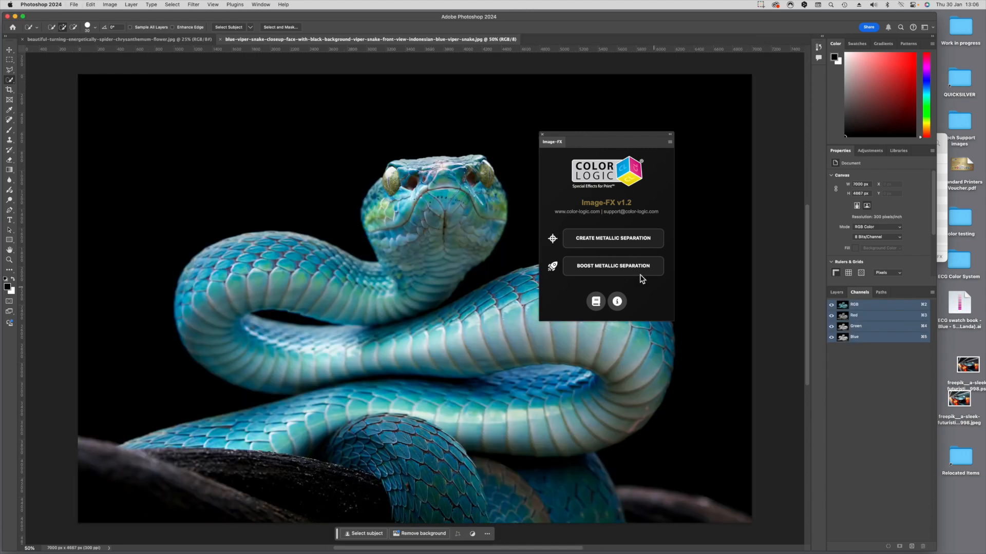
pyautogui.click(616, 242)
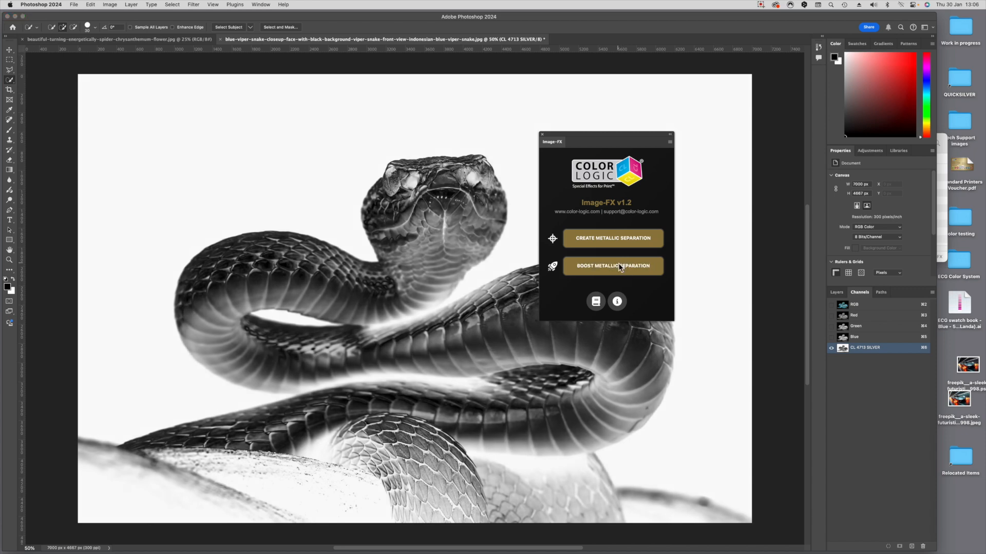
pyautogui.click(619, 266)
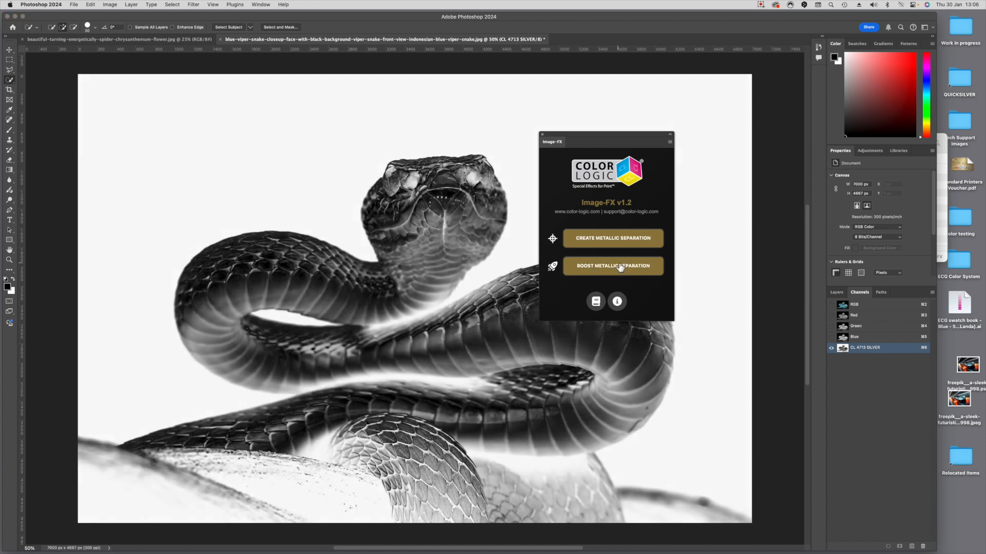
# Show the snake image's RGB channels together with the CL 4713 SILVER channel, and close the image without saving.
pyautogui.click(831, 308)
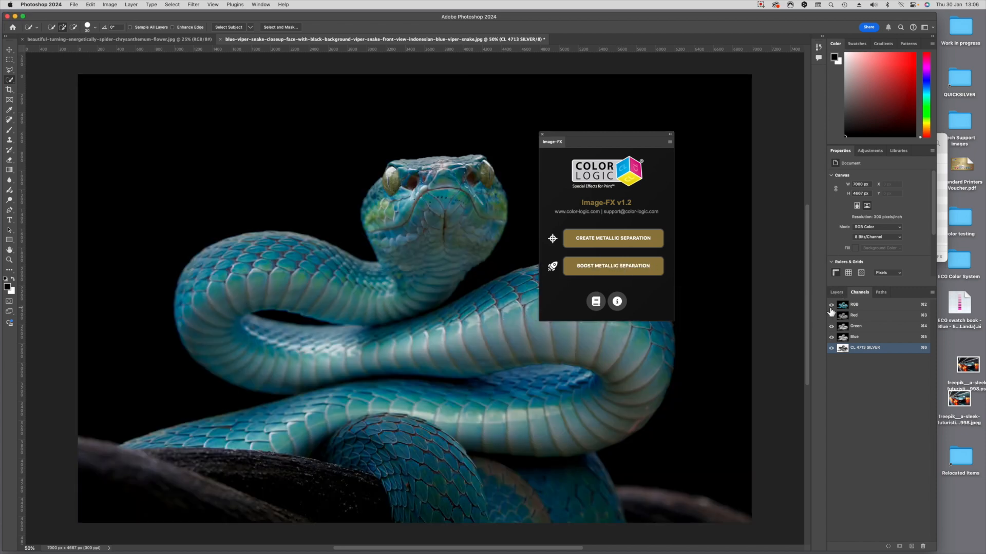
pyautogui.press('super+w')
pyautogui.press('d')
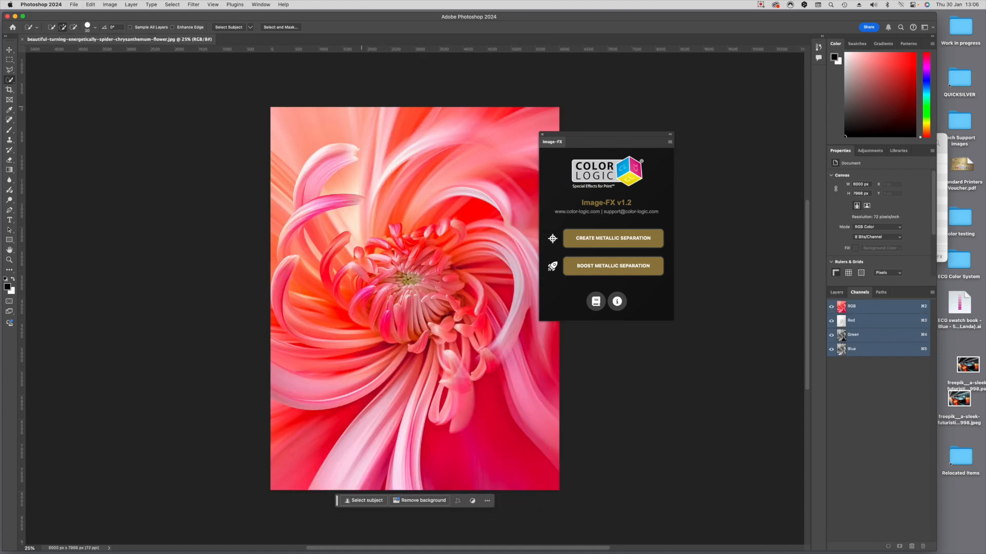
# Create the chrysanthemum flower image's metallic separation with Image-FX and show its RGB channels together with the CL 4713 SILVER channel.
pyautogui.click(622, 243)
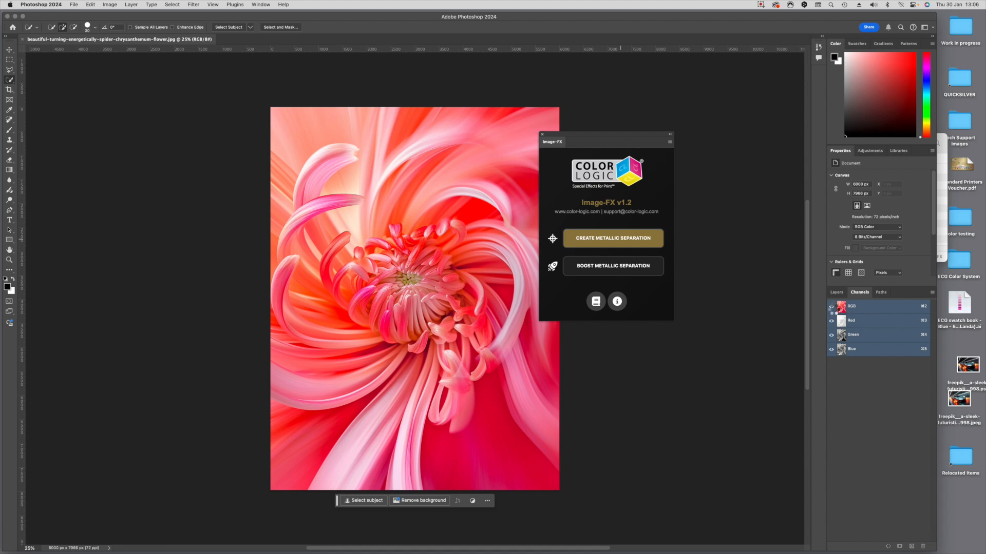
pyautogui.click(831, 307)
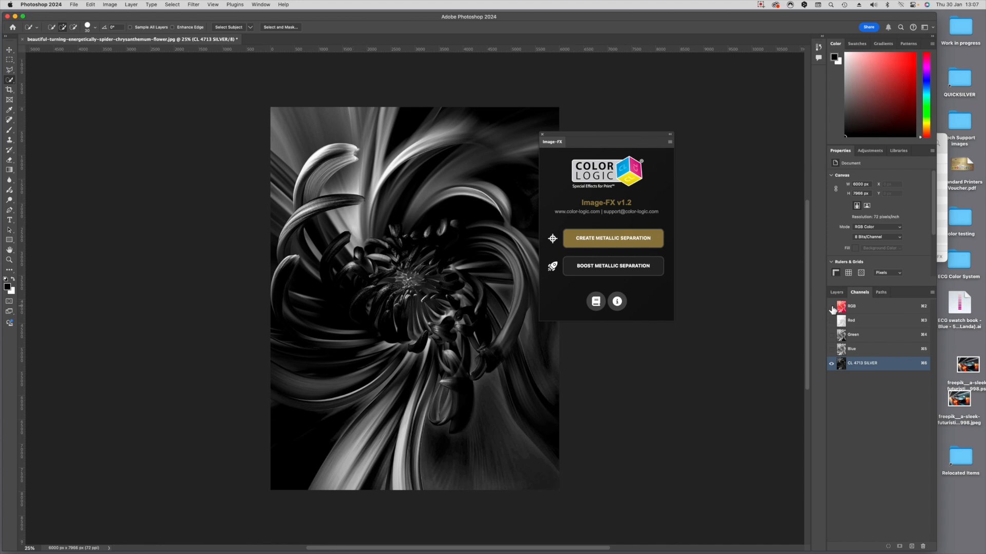
pyautogui.click(831, 306)
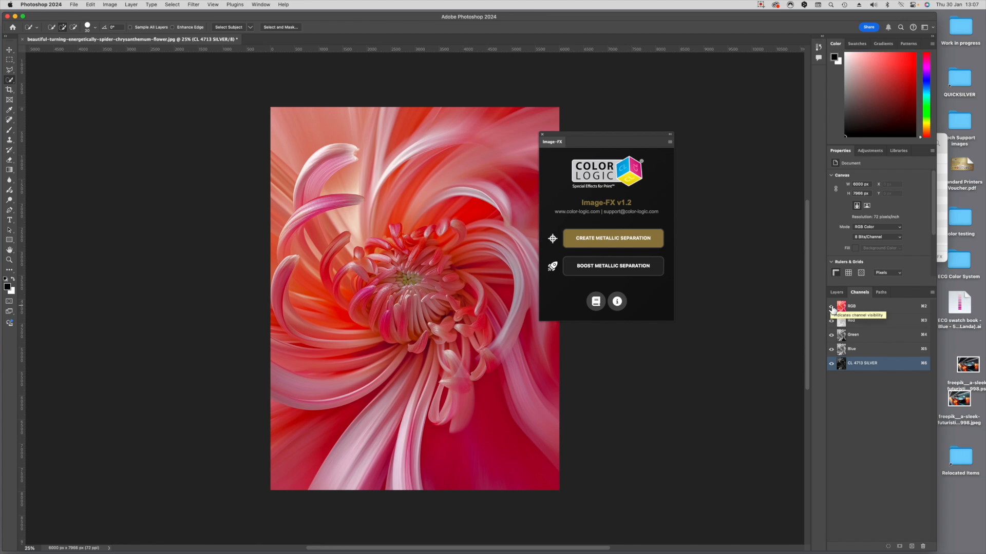
# Close the chrysanthemum flower image and move the Image-FX panel clear of the flower thumbnail among the recent files.
pyautogui.press('super+w')
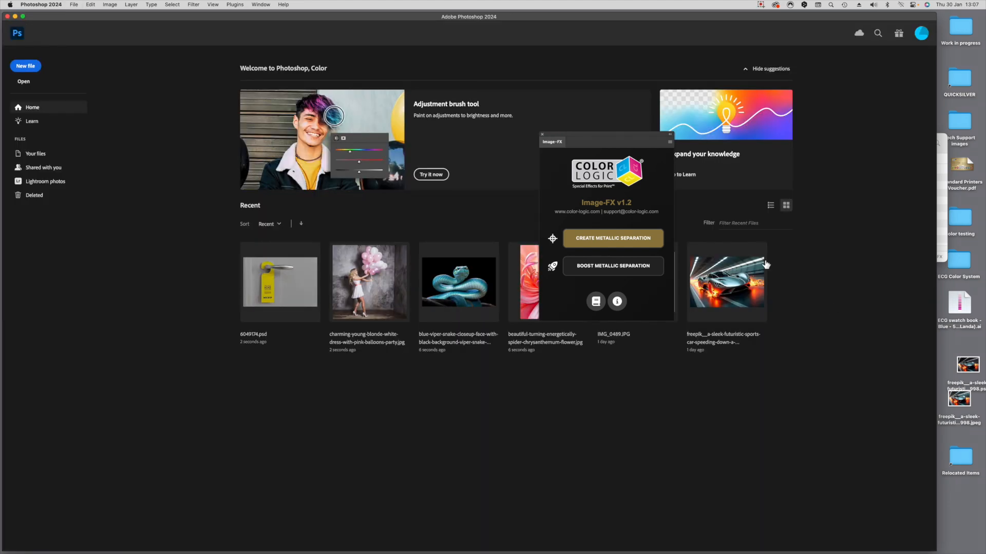
pyautogui.moveTo(604, 136); pyautogui.dragTo(647, 178)
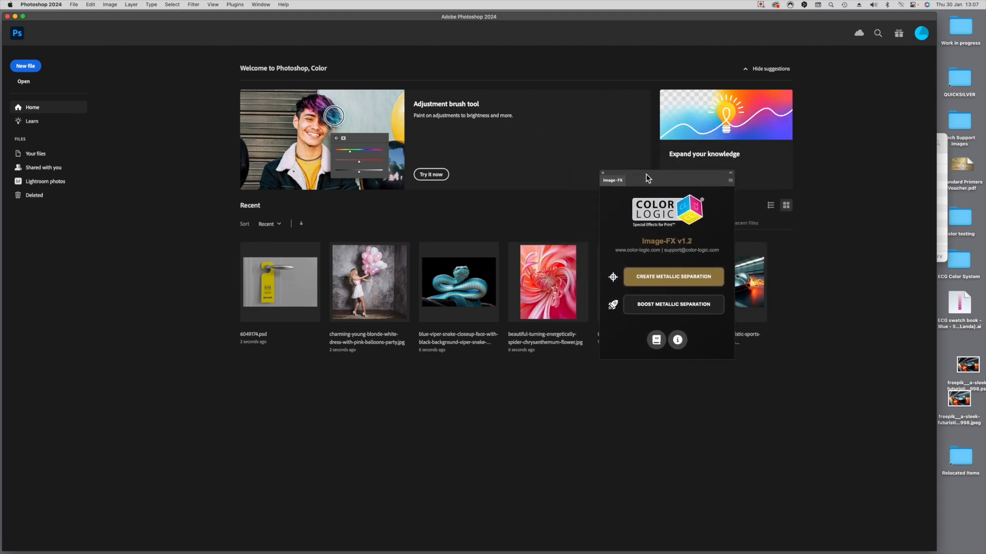